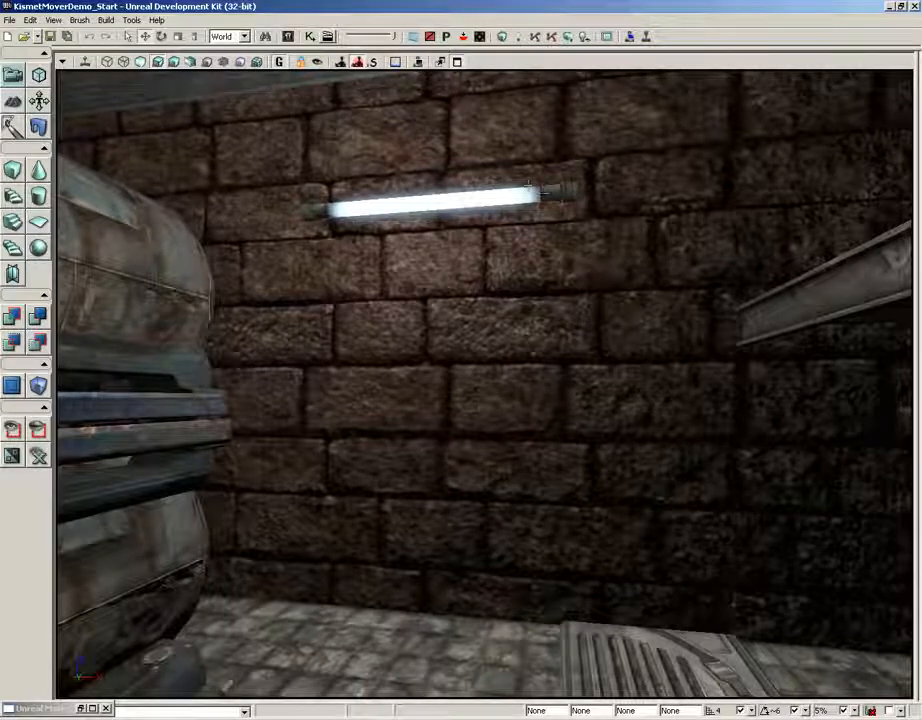
# Open the M_BrickDemo material for editing and inspect the tiling properties of the TexCoord node feeding the detail normal texture
pyautogui.click(288, 36)
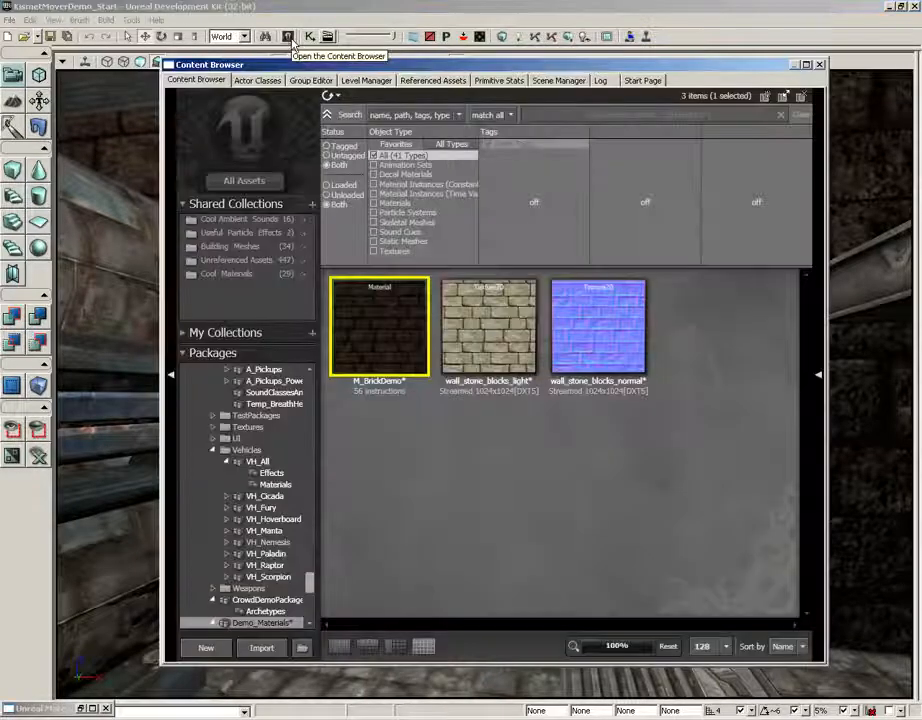
pyautogui.doubleClick(373, 318)
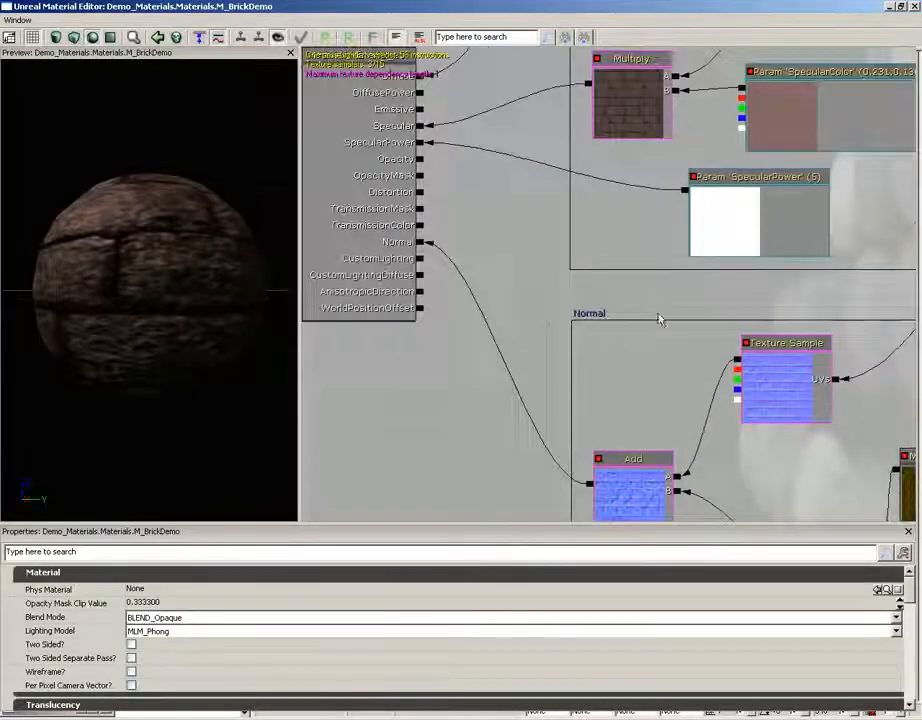
pyautogui.scroll(3, 659, 319)
pyautogui.moveTo(718, 311); pyautogui.dragTo(480, 197)
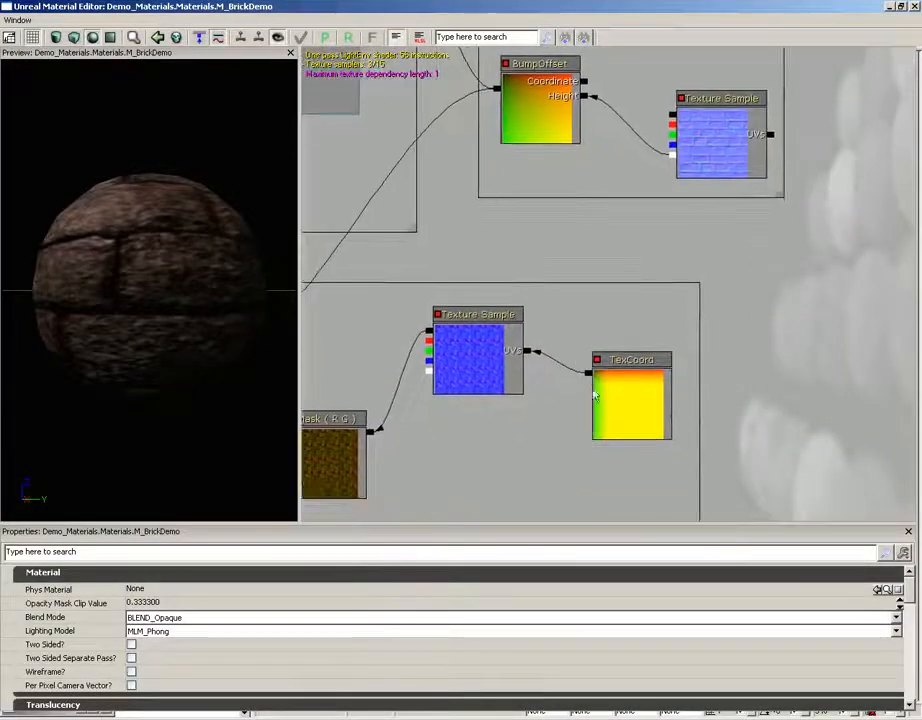
pyautogui.click(623, 402)
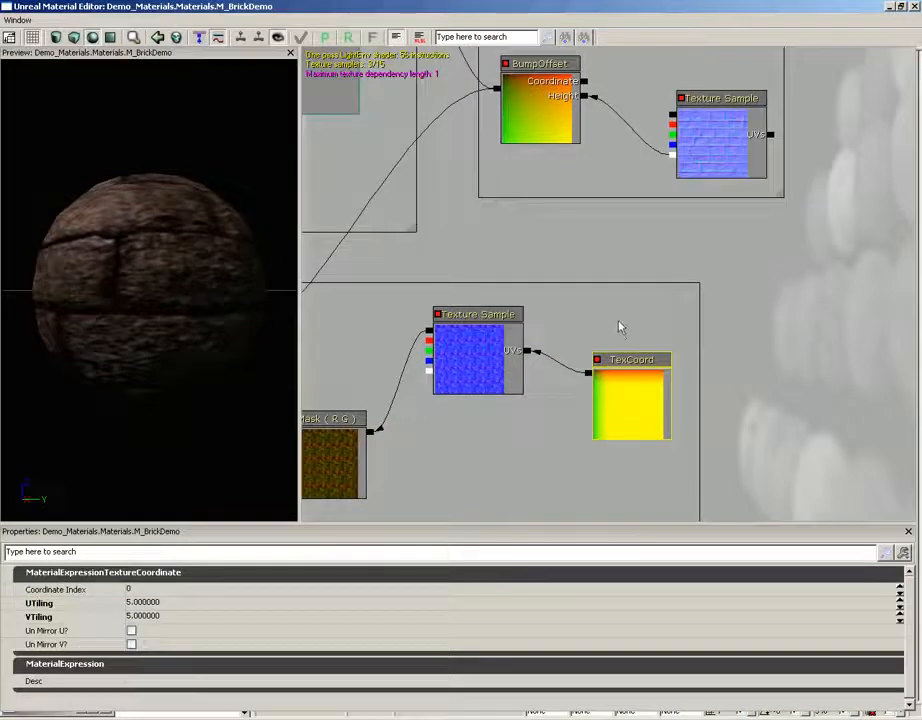
# Add a TextureCoordinate node above the Bump Offset group and connect it to the BumpOffset node's Coordinate input
pyautogui.moveTo(620, 327); pyautogui.dragTo(560, 459)
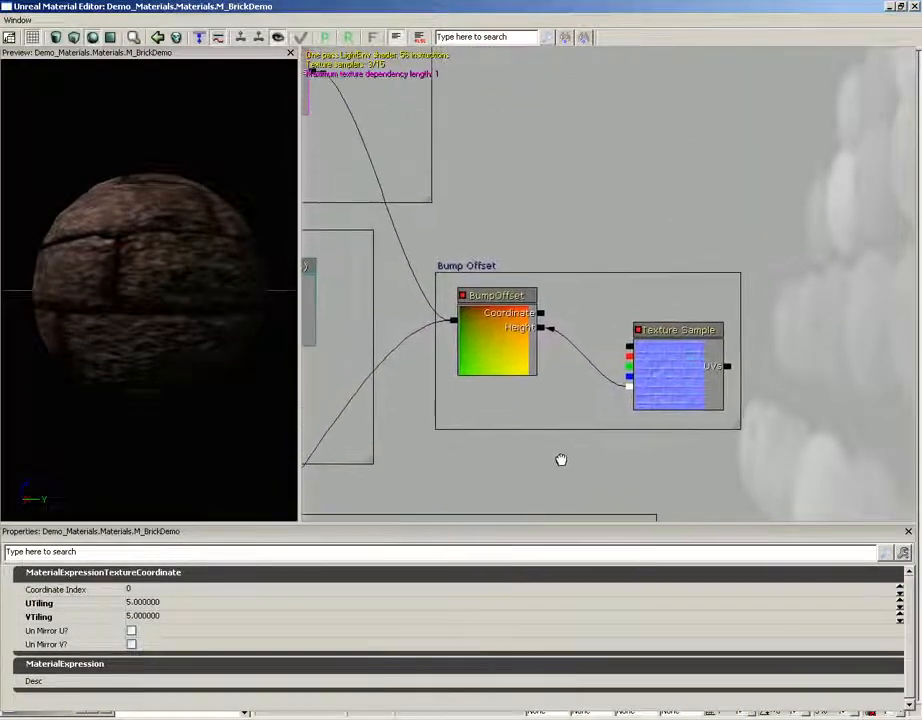
pyautogui.rightClick(590, 134)
pyautogui.moveTo(625, 168)
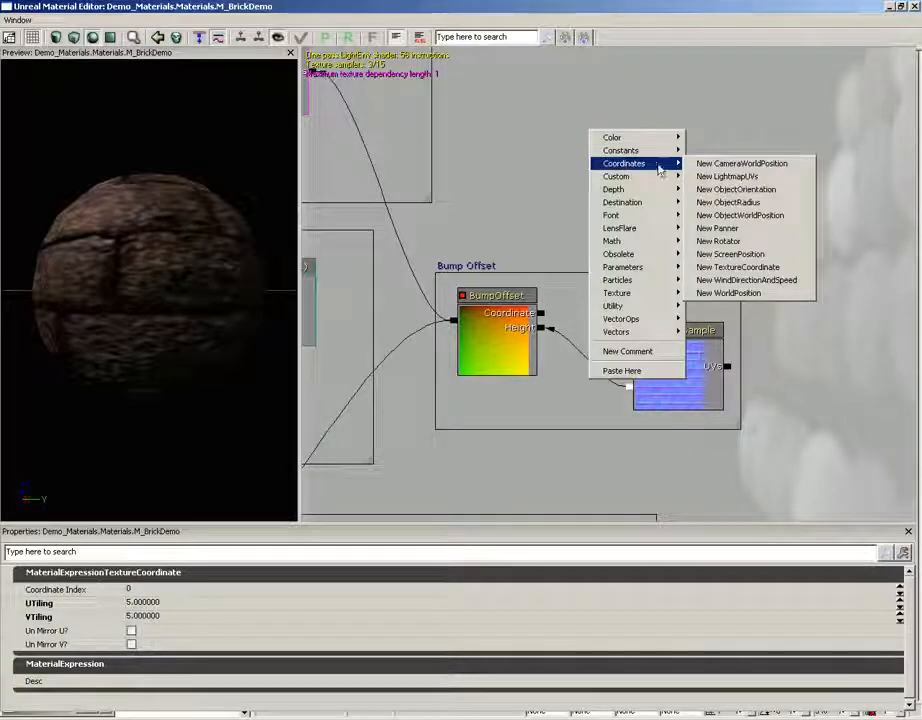
pyautogui.click(745, 268)
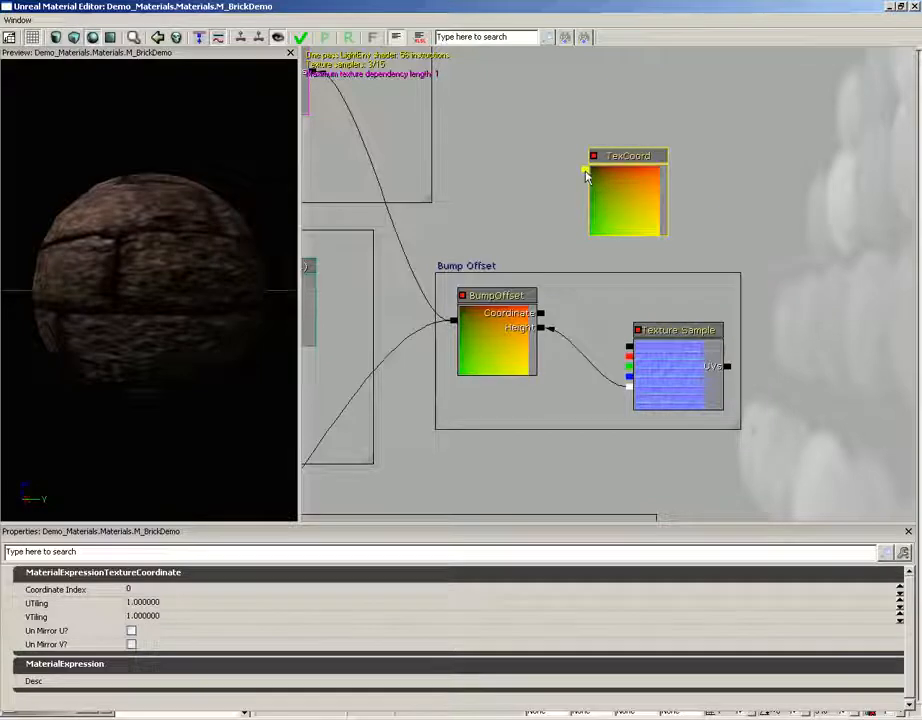
pyautogui.moveTo(585, 169); pyautogui.dragTo(543, 316)
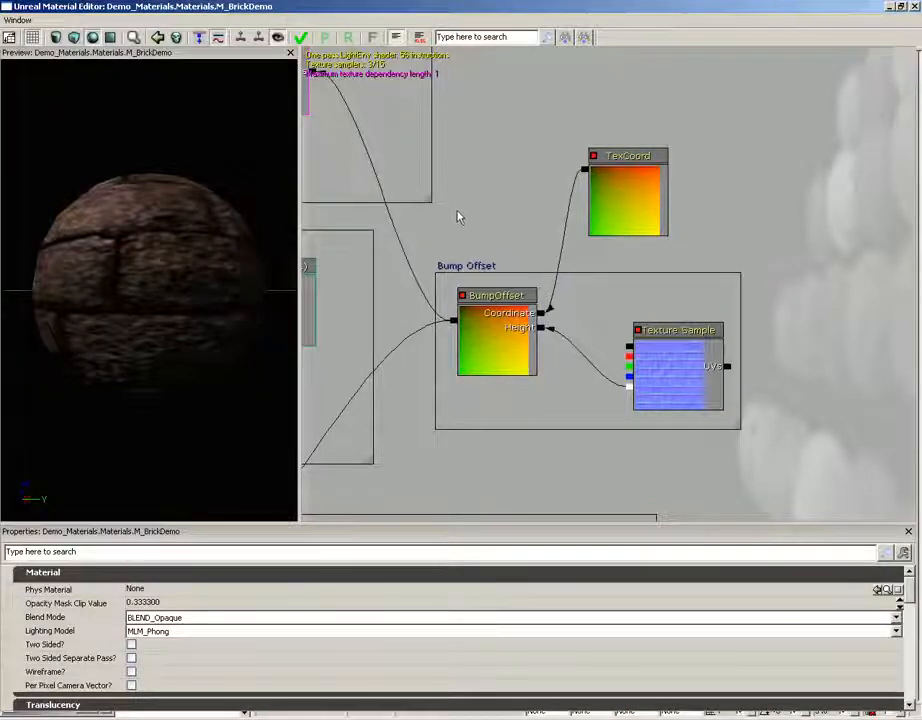
# Move the new TexCoord node beyond the Bump Offset group's upper corner and connect it to the UVs of the group's Texture Sample
pyautogui.moveTo(461, 207); pyautogui.dragTo(661, 309)
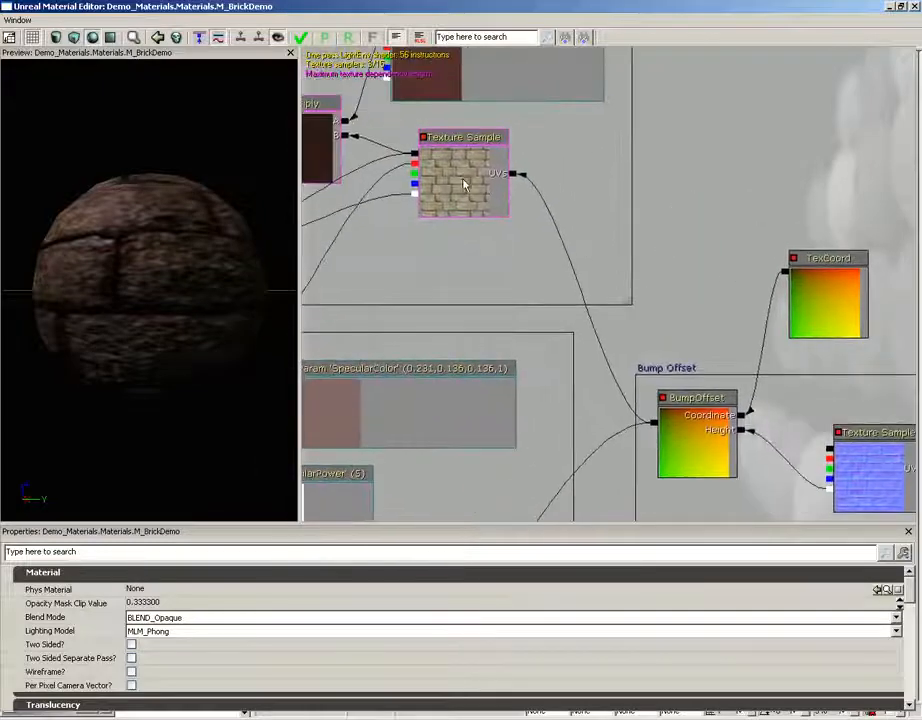
pyautogui.moveTo(452, 346); pyautogui.dragTo(484, 162)
pyautogui.moveTo(474, 328); pyautogui.dragTo(494, 163)
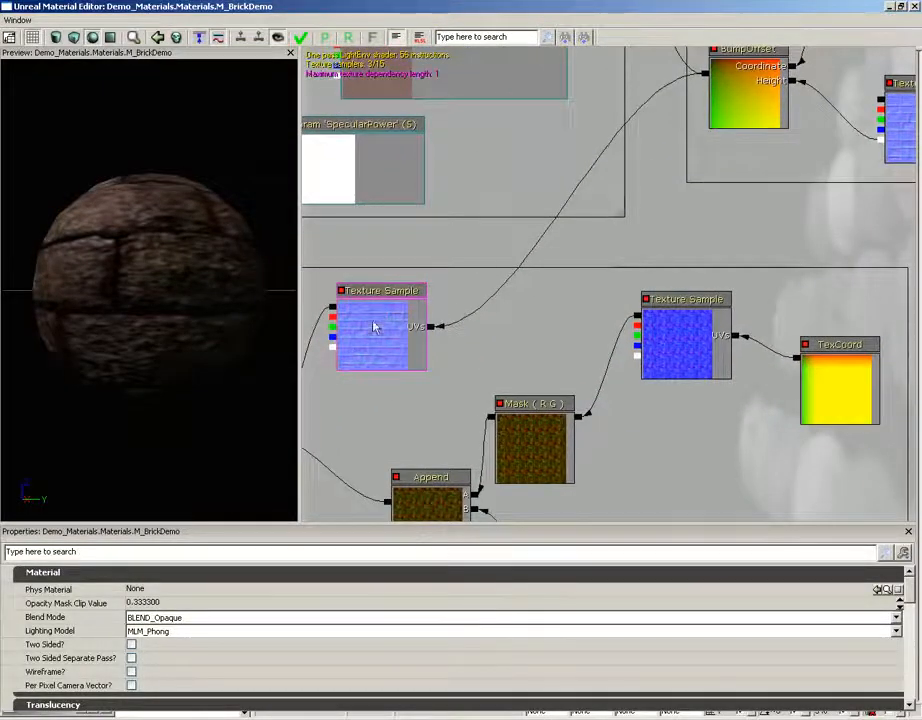
pyautogui.moveTo(513, 223); pyautogui.dragTo(300, 466)
pyautogui.keyDown('ctrl'); pyautogui.moveTo(652, 198); pyautogui.dragTo(820, 135); pyautogui.keyUp('ctrl')
pyautogui.moveTo(773, 104); pyautogui.dragTo(758, 345)
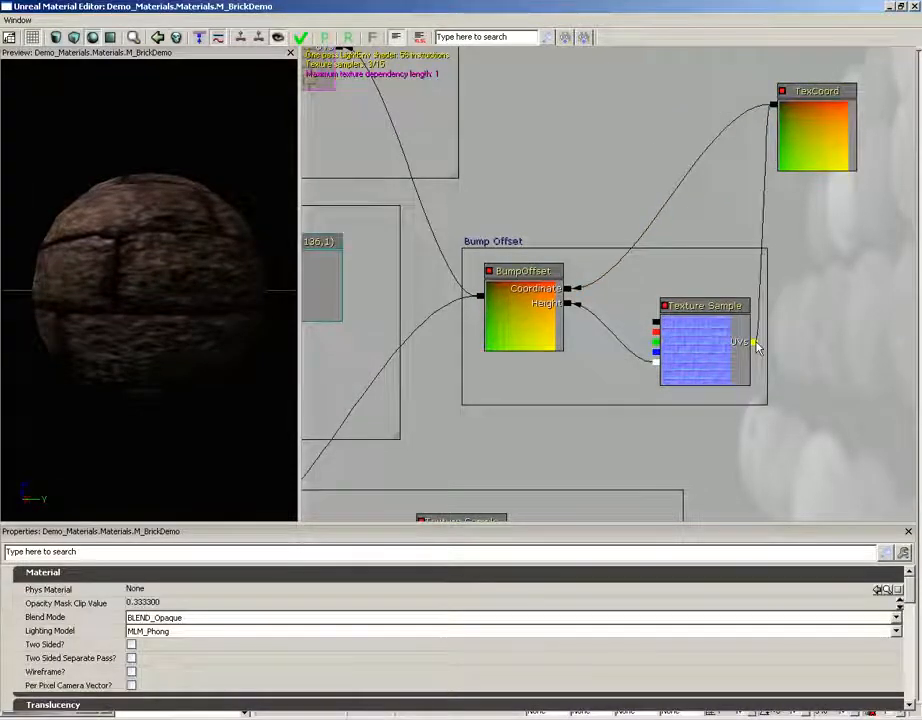
# Set the new TexCoord node's UTiling and VTiling to 3 and apply the changes to the material
pyautogui.click(807, 148)
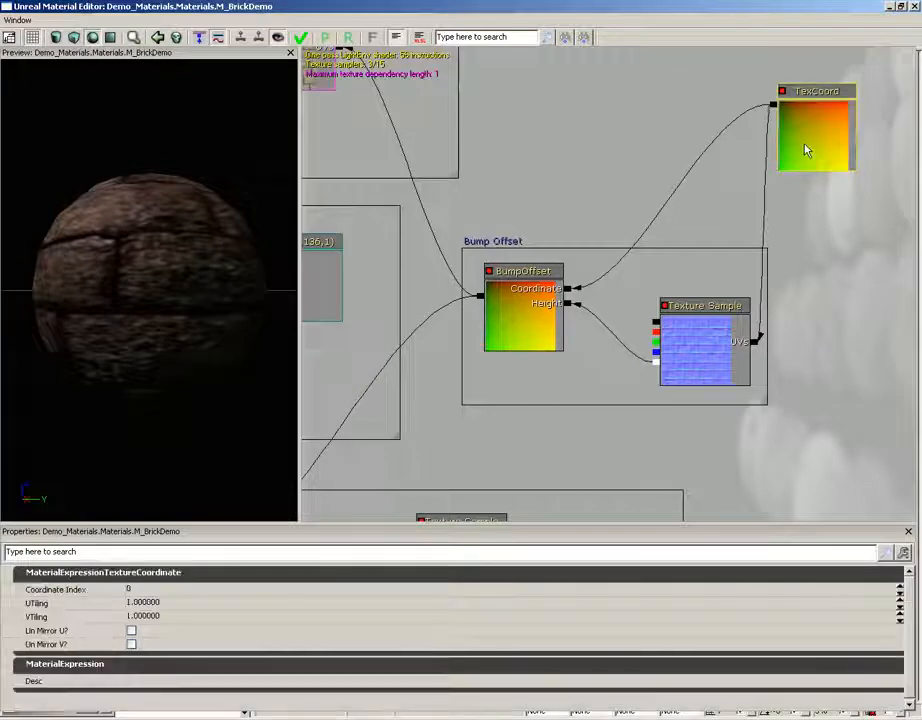
pyautogui.click(181, 603)
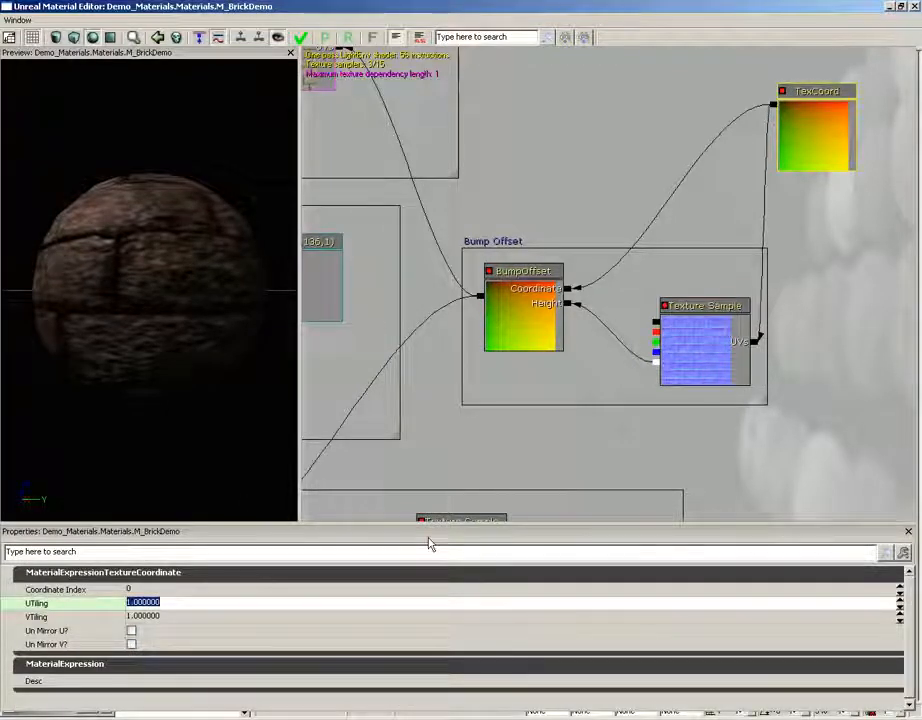
pyautogui.write('3')
pyautogui.press('Tab')
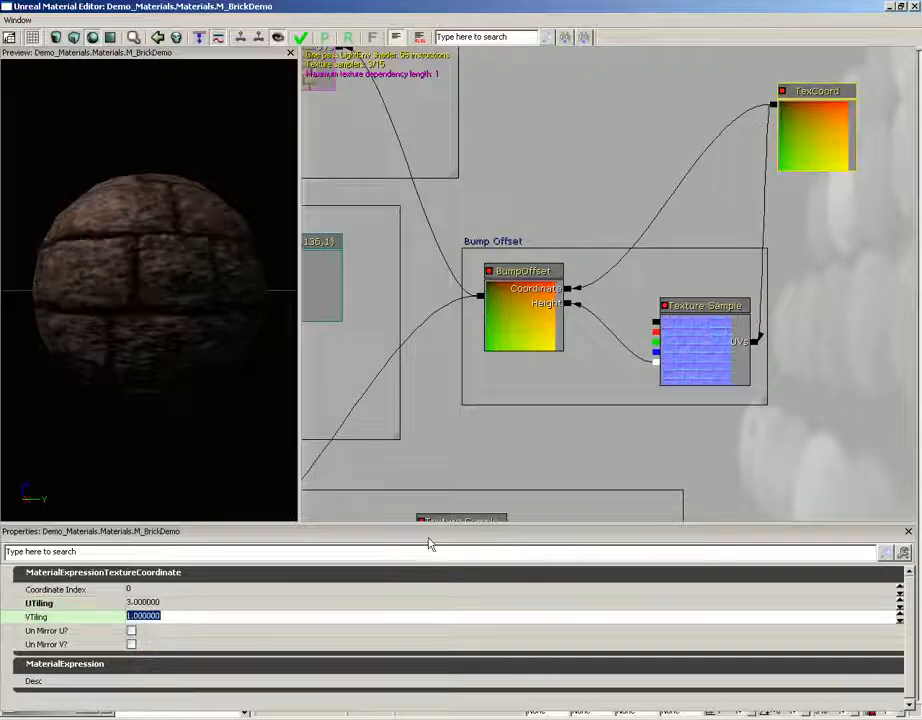
pyautogui.write('3')
pyautogui.press('Return')
pyautogui.moveTo(130, 348); pyautogui.dragTo(152, 308)
pyautogui.click(302, 40)
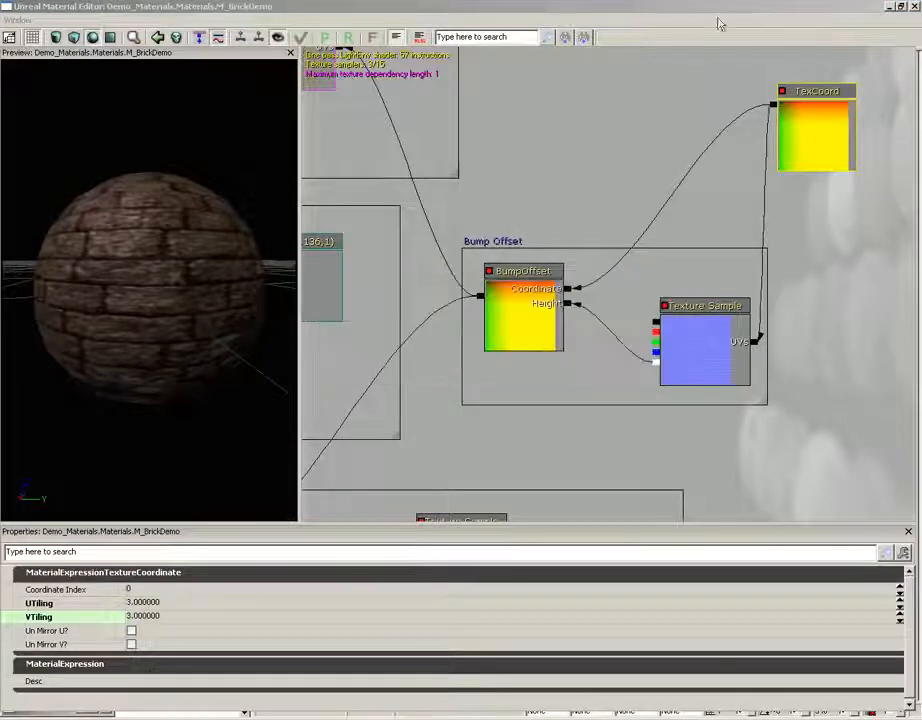
# Close the material editor and the Content Browser, and examine the brick wall below the light up close in the level
pyautogui.click(914, 7)
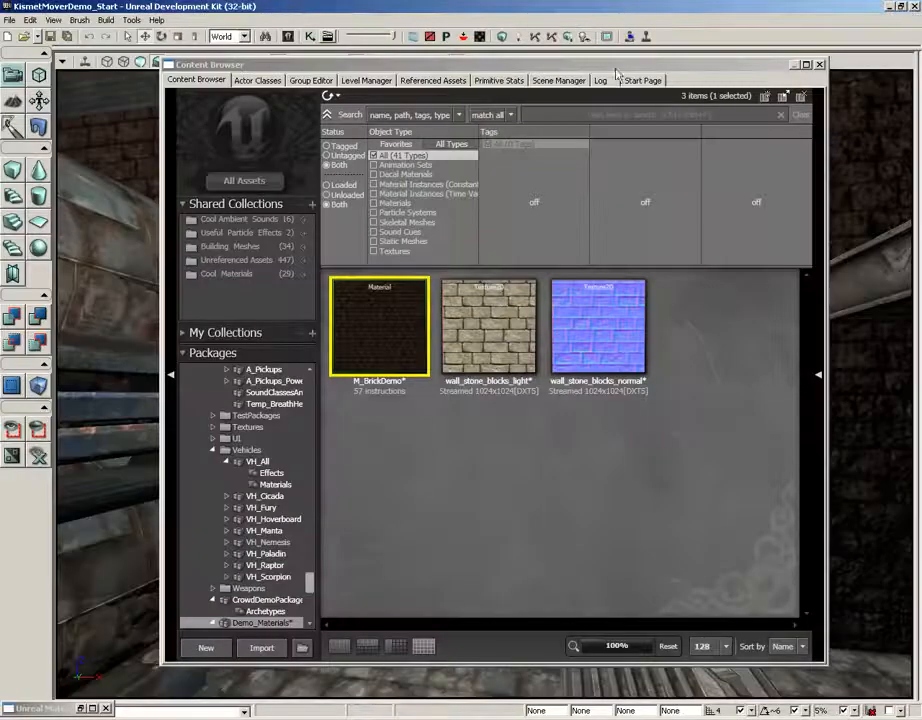
pyautogui.click(820, 66)
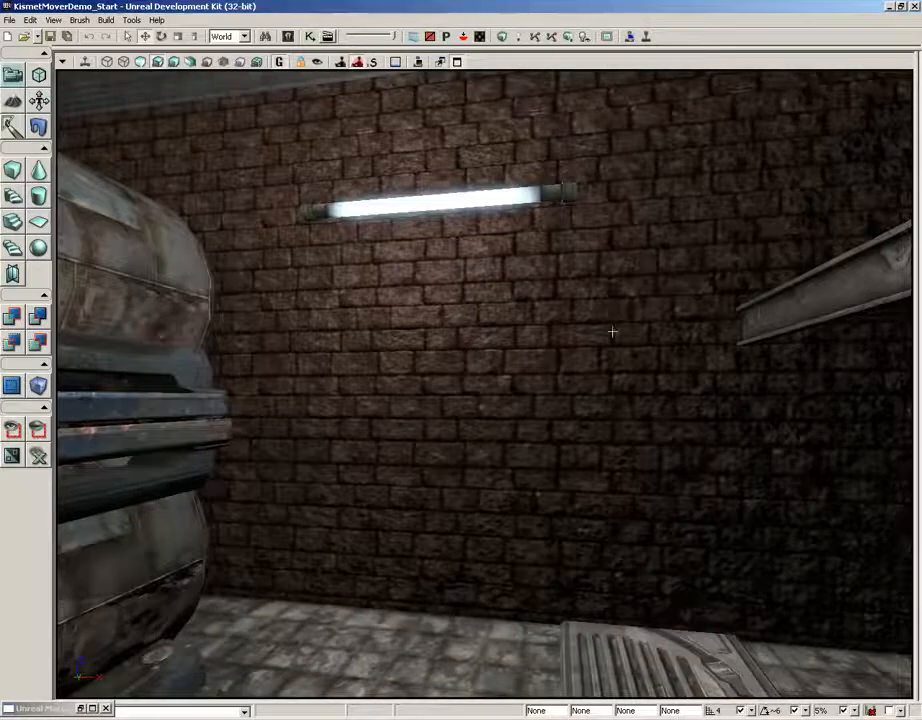
pyautogui.moveTo(611, 330)
pyautogui.mouseDown()
pyautogui.moveTo(616, 248)
pyautogui.moveTo(609, 333)
pyautogui.mouseUp()
pyautogui.moveTo(609, 333); pyautogui.dragTo(609, 309, button='right')
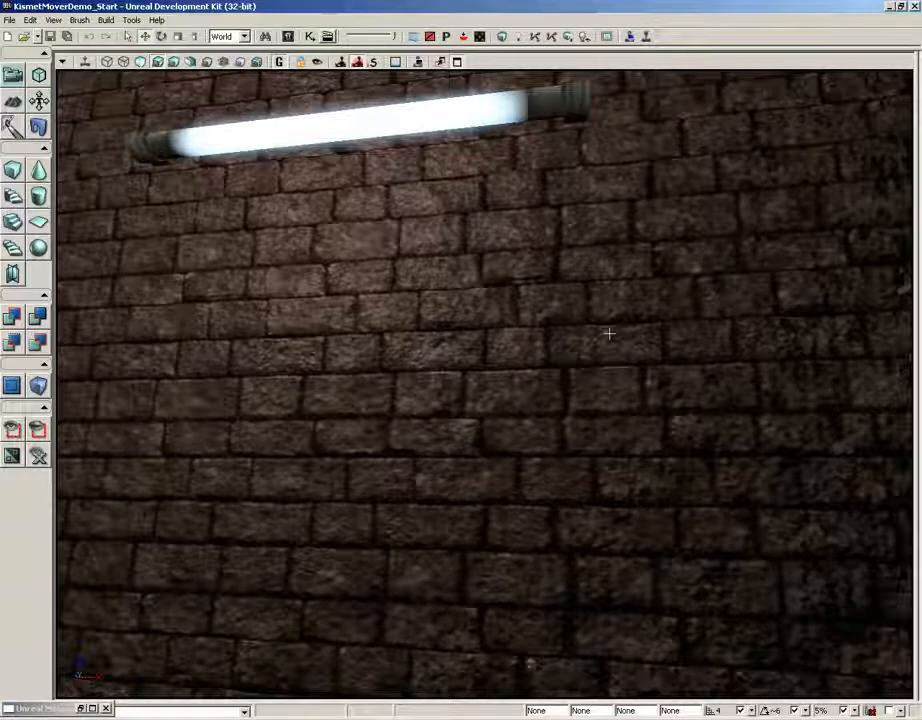
# Start a new MaterialInstanceConstant in the Demo_Materials package with the group Materials
pyautogui.click(287, 36)
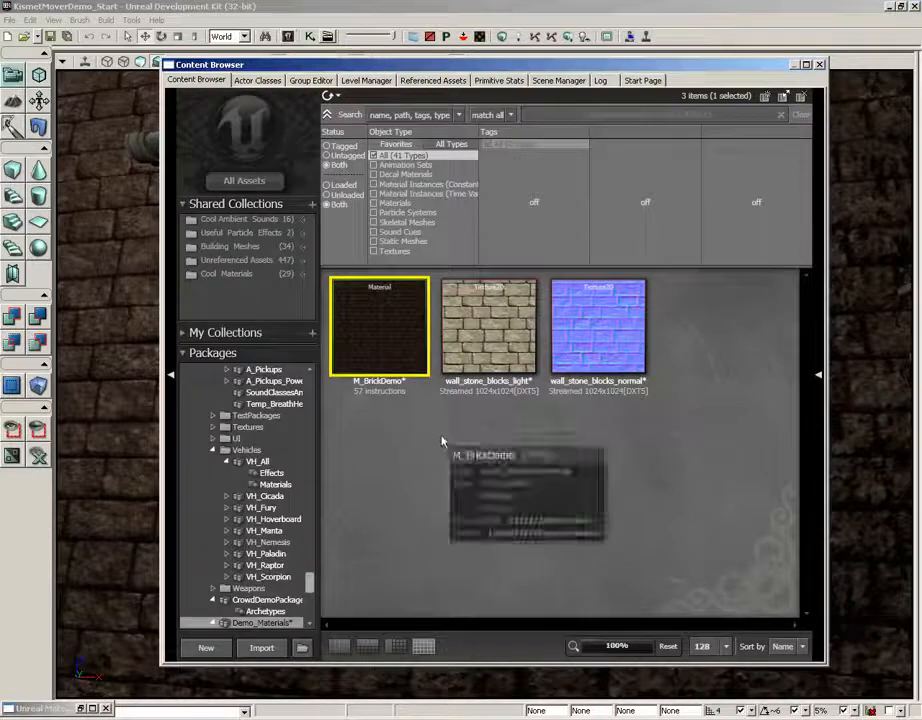
pyautogui.rightClick(397, 464)
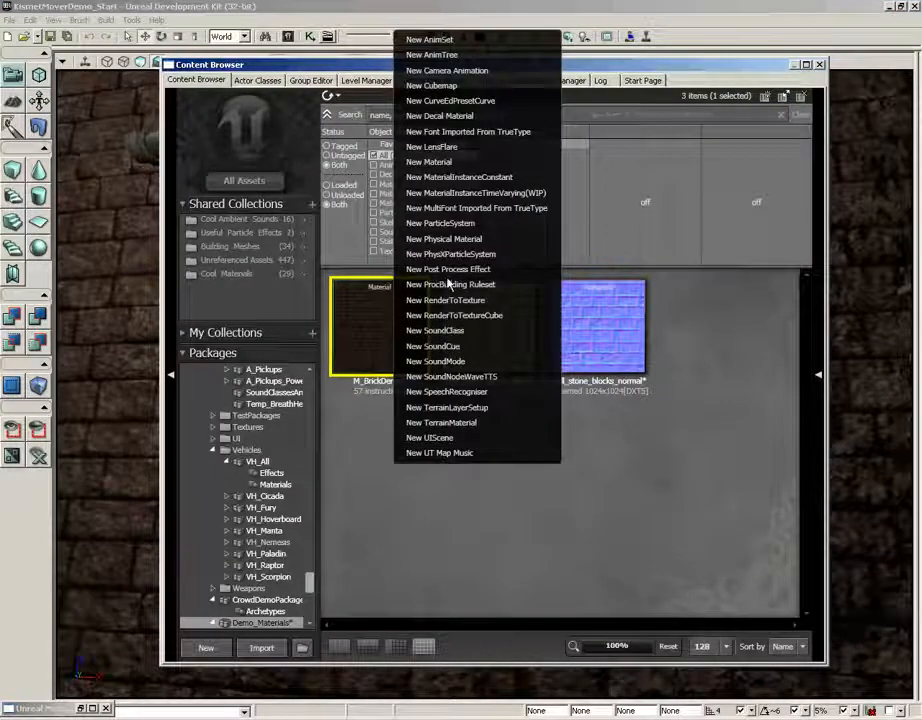
pyautogui.click(481, 178)
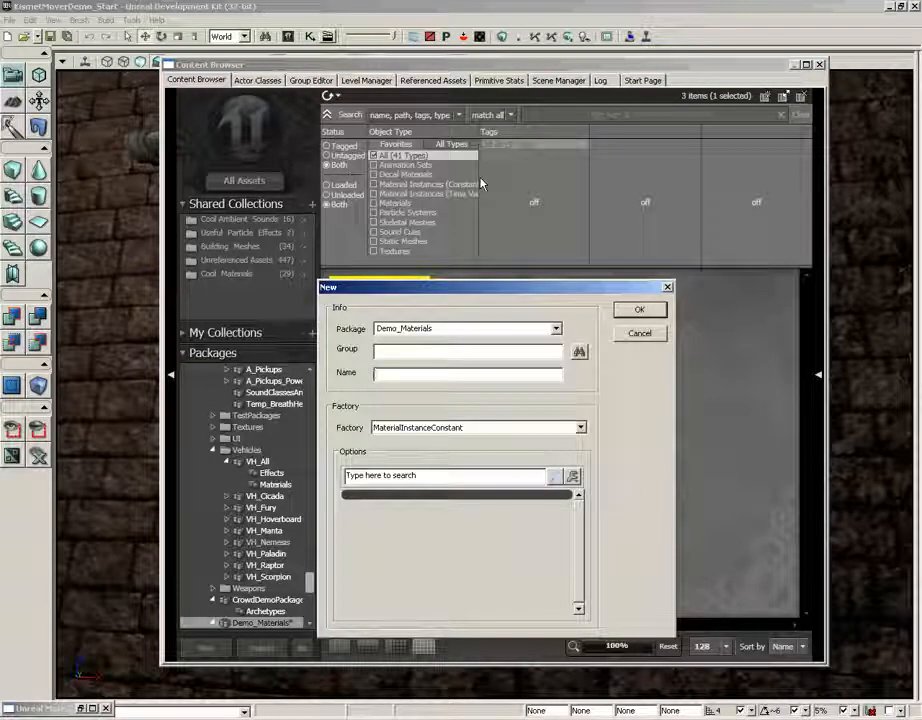
pyautogui.click(426, 352)
pyautogui.write('Materials')
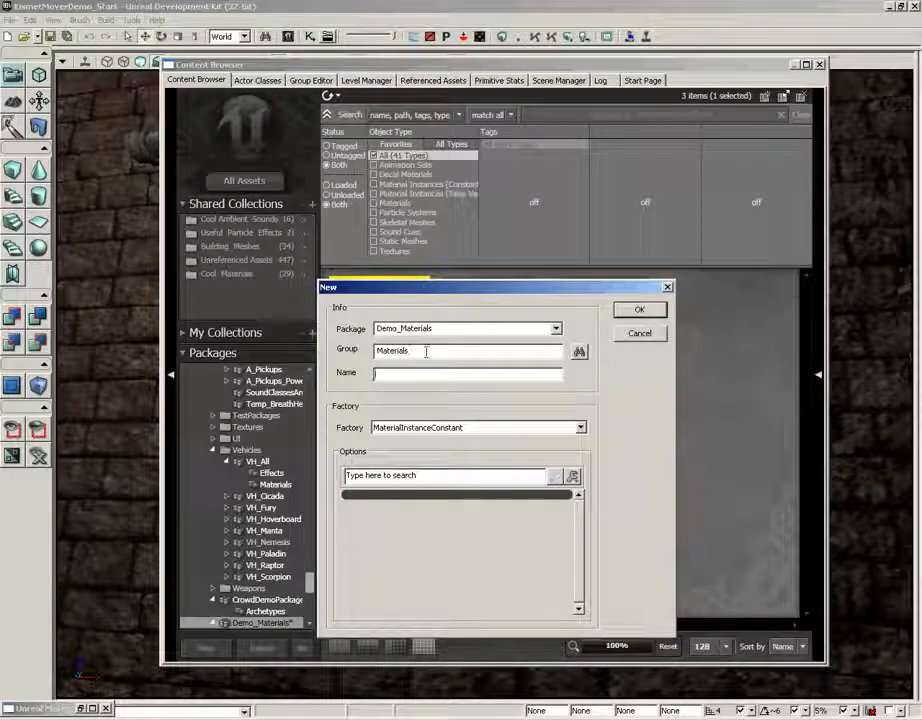
# Name the new material instance MatInst_GreenBricks and create it
pyautogui.press('Tab')
pyautogui.write('M')
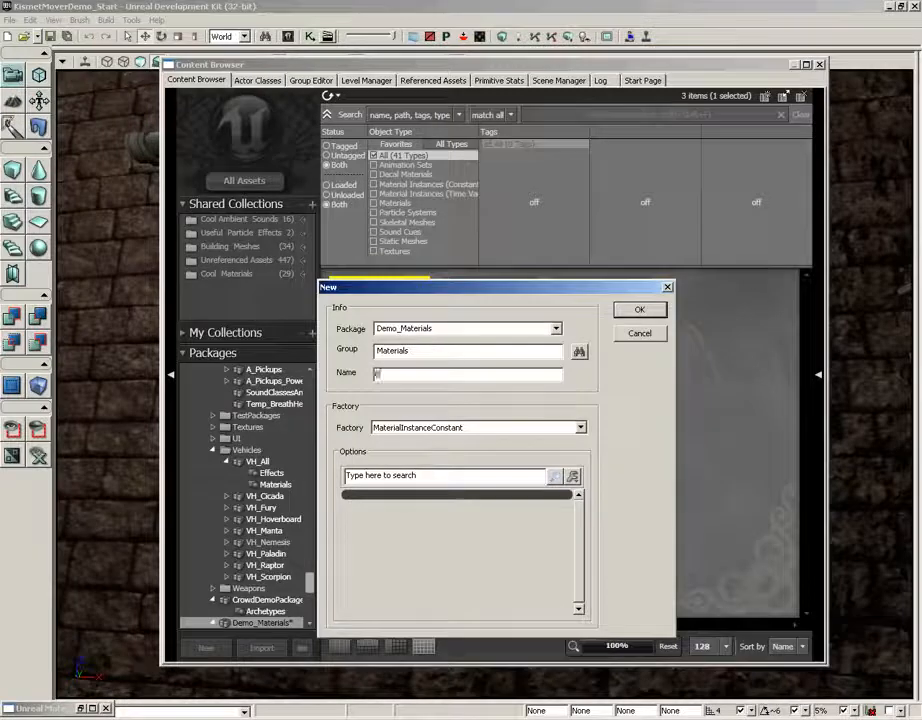
pyautogui.write('A')
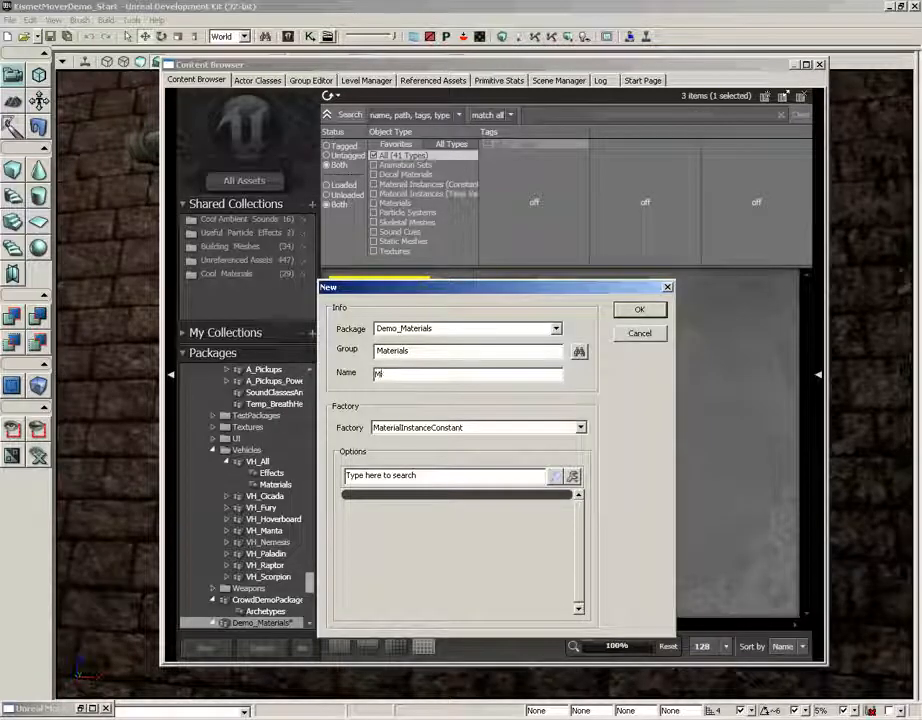
pyautogui.write('tInst_')
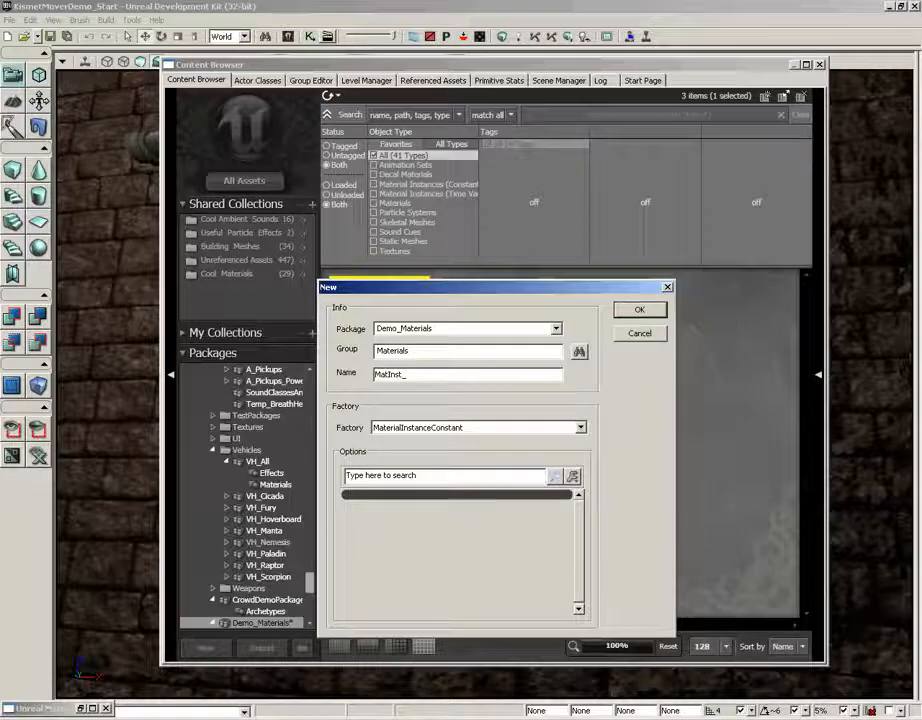
pyautogui.press('BackSpace')
pyautogui.press('BackSpace')
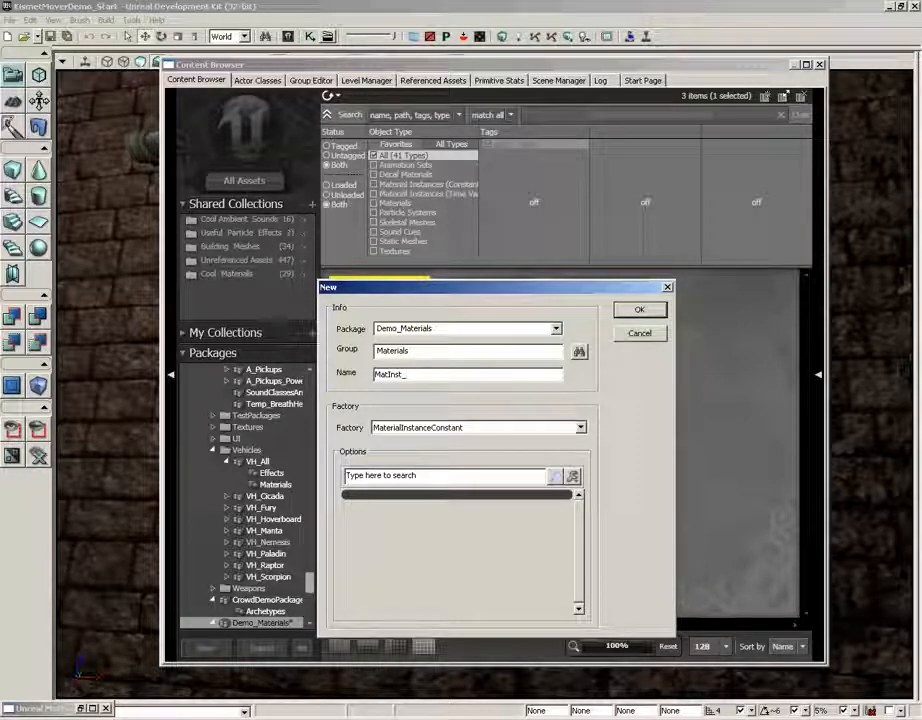
pyautogui.write('Green')
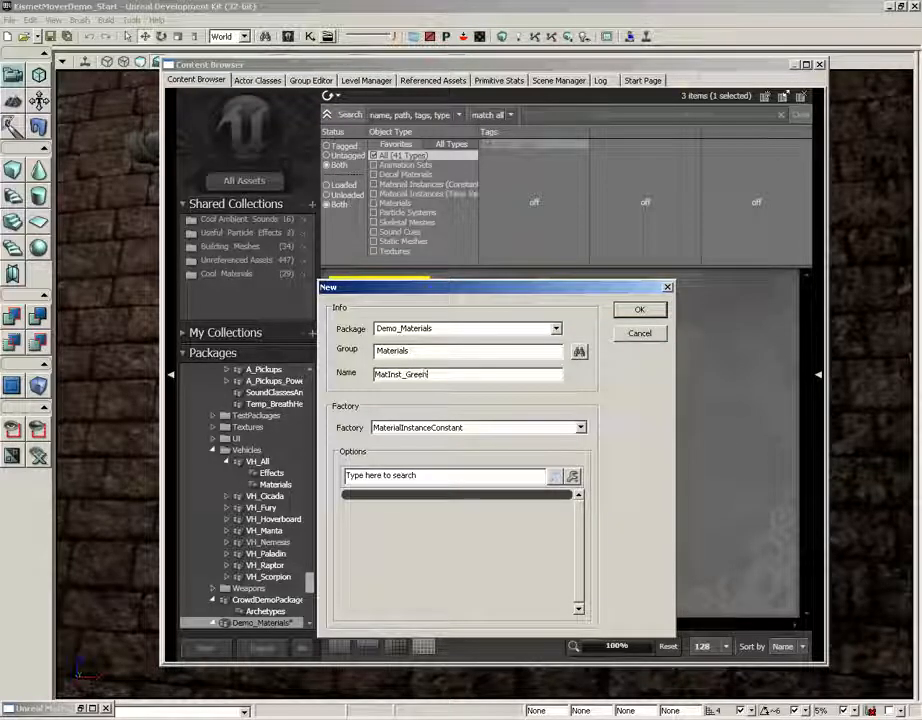
pyautogui.write('Bricks')
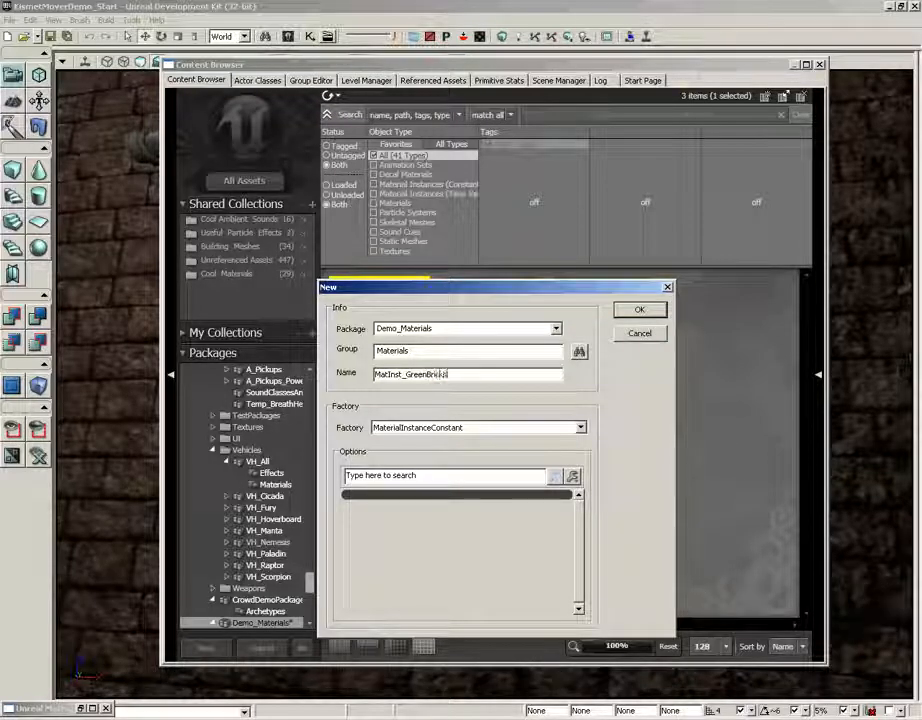
pyautogui.click(641, 318)
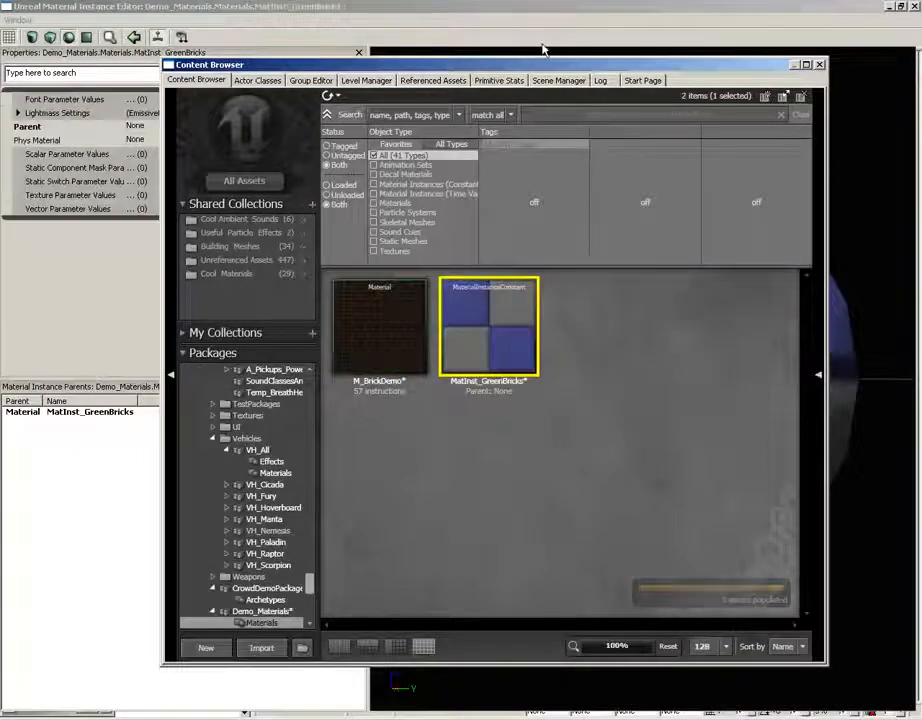
# Select M_BrickDemo in the Content Browser and assign it as the Parent of the MatInst_GreenBricks material instance
pyautogui.moveTo(525, 333)
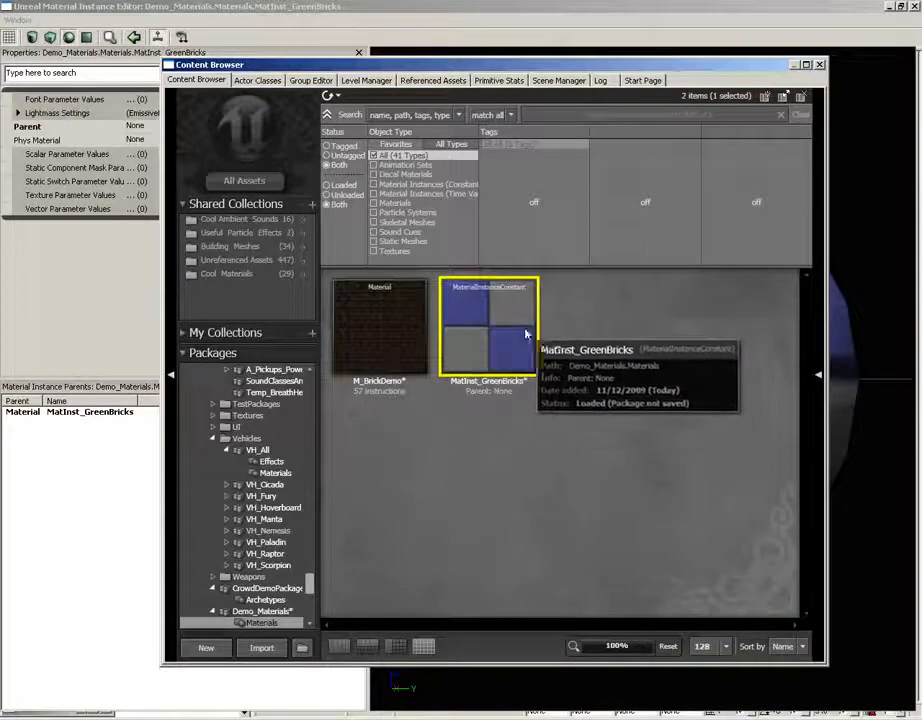
pyautogui.click(819, 65)
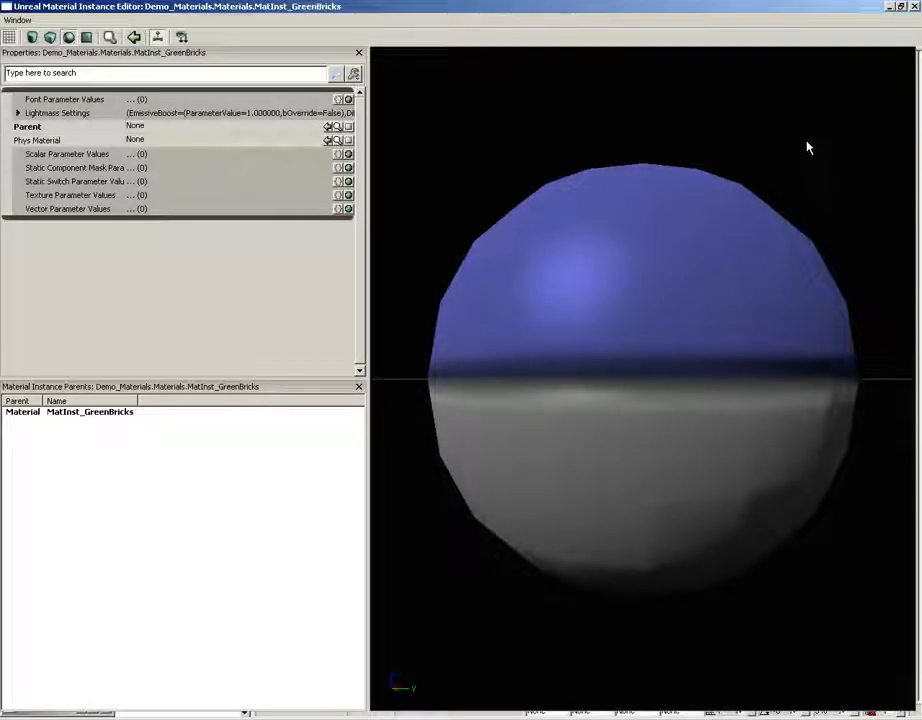
pyautogui.click(892, 7)
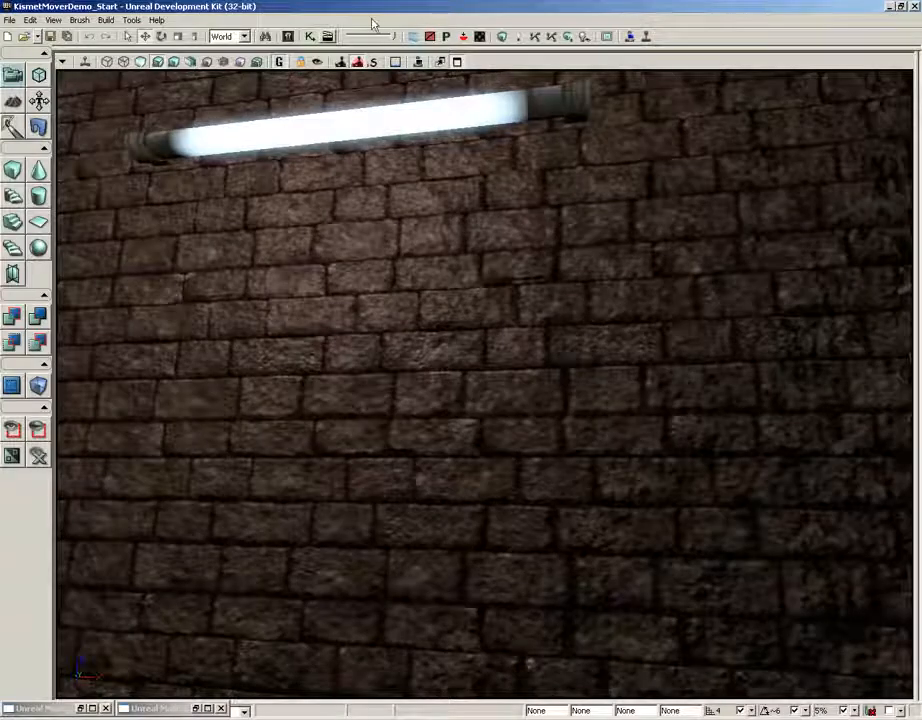
pyautogui.click(290, 36)
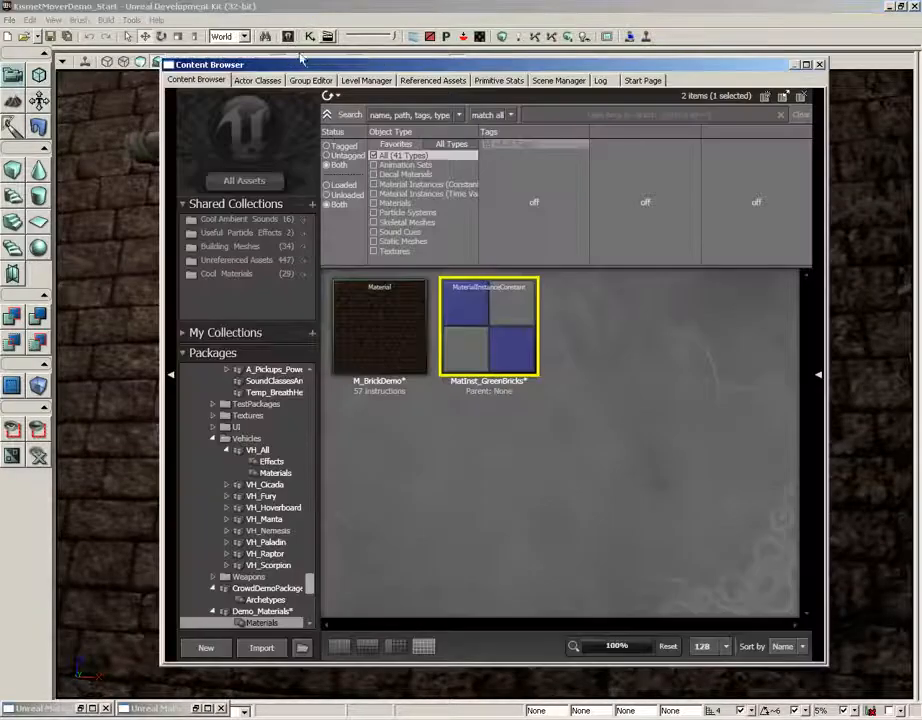
pyautogui.click(400, 316)
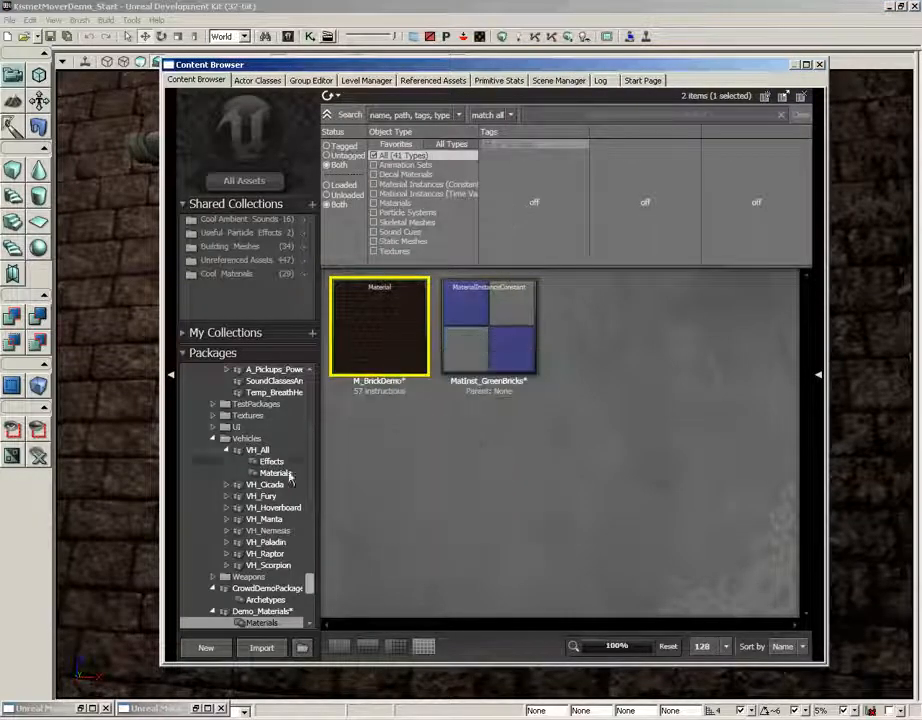
pyautogui.click(198, 709)
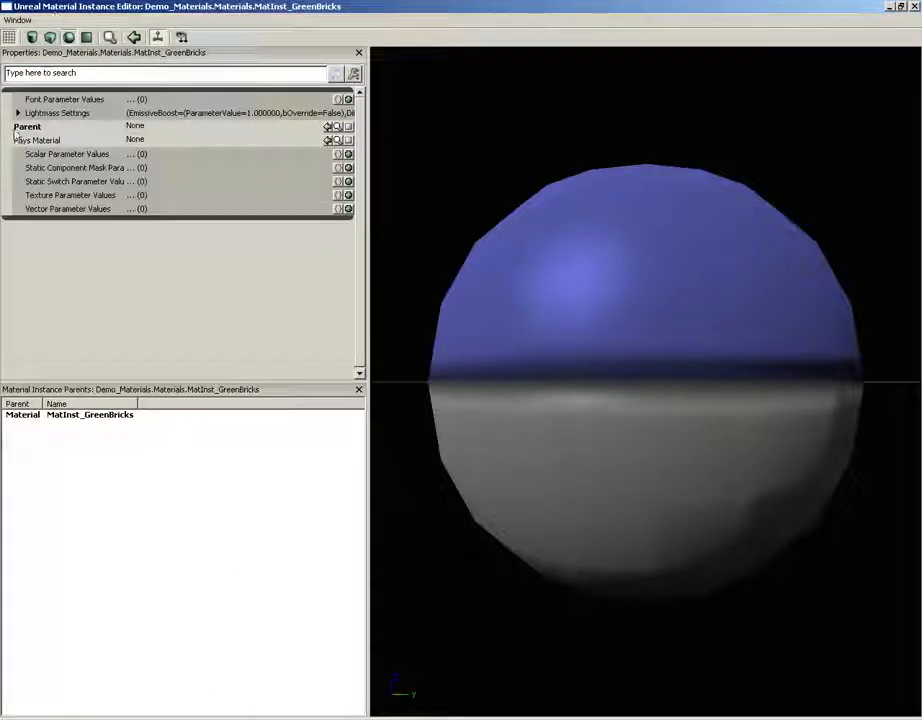
pyautogui.moveTo(15, 133)
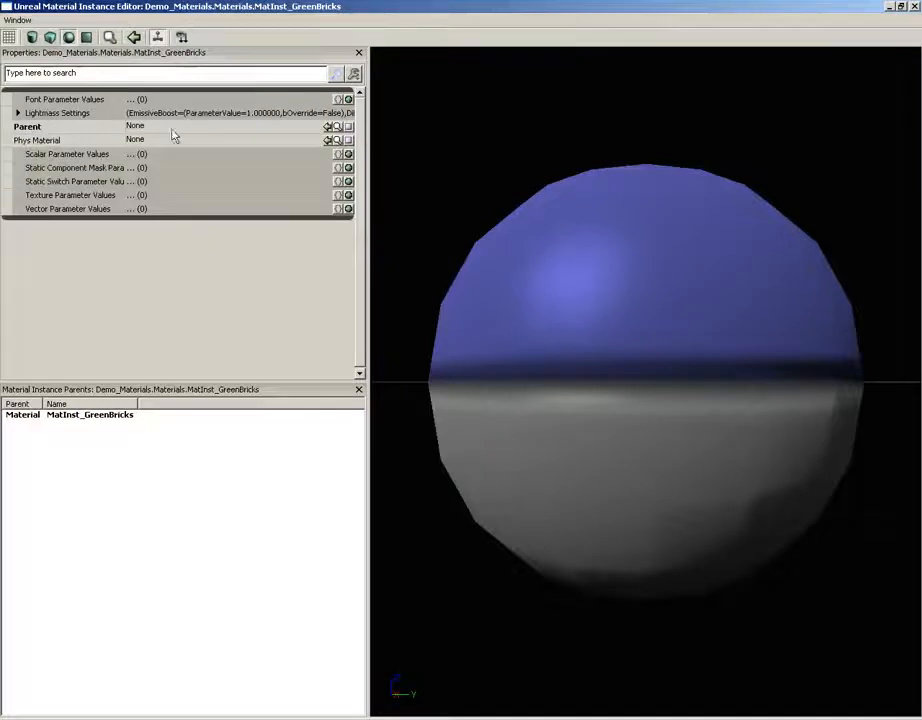
pyautogui.click(328, 127)
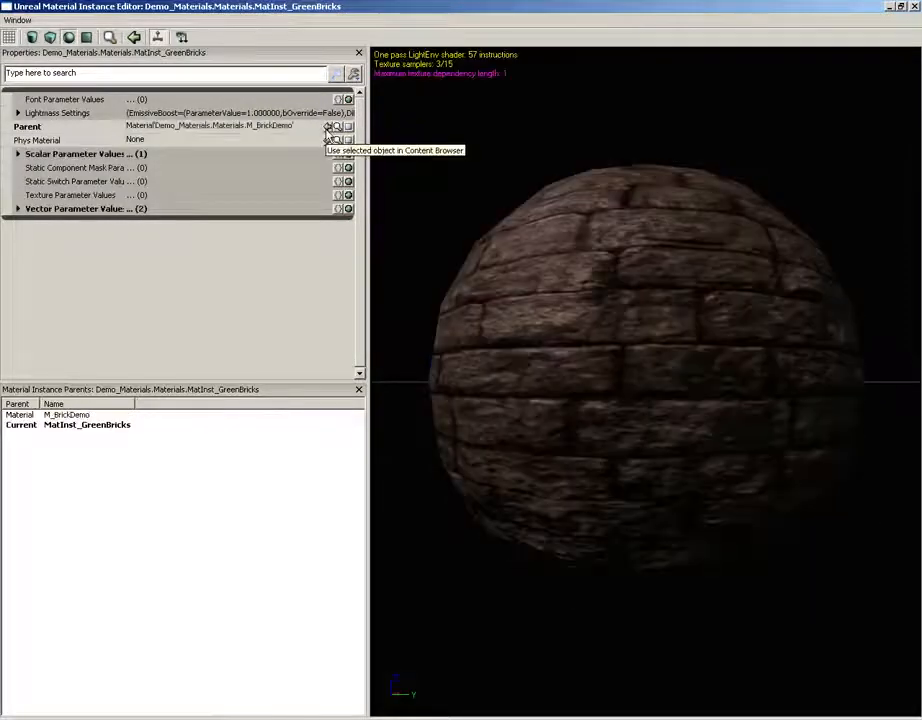
pyautogui.moveTo(618, 228); pyautogui.dragTo(714, 255)
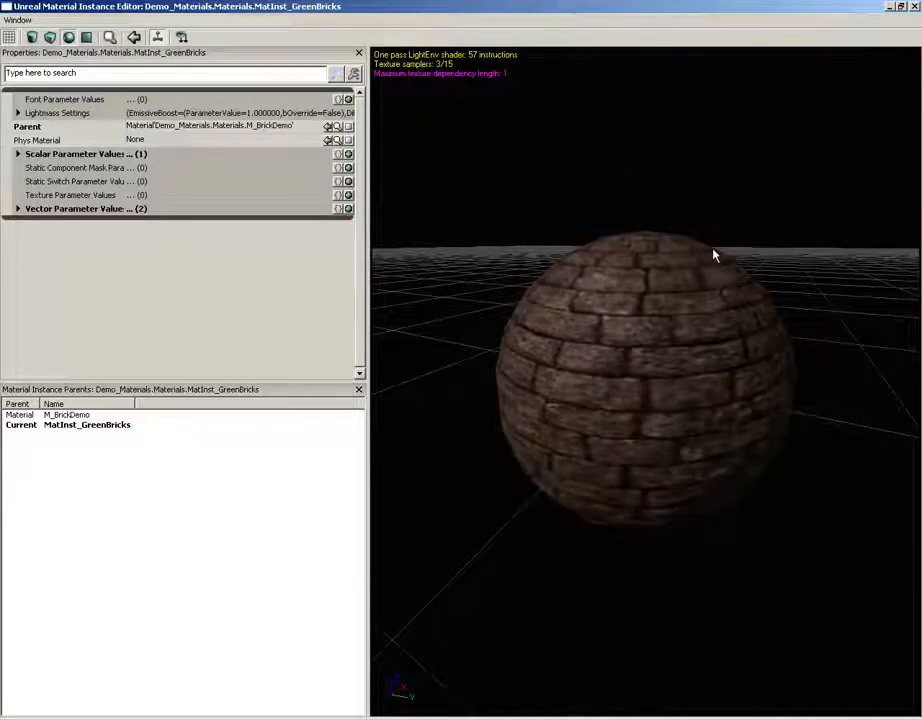
# Override the SpecularPower scalar parameter of the material instance and set it to 3
pyautogui.click(30, 156)
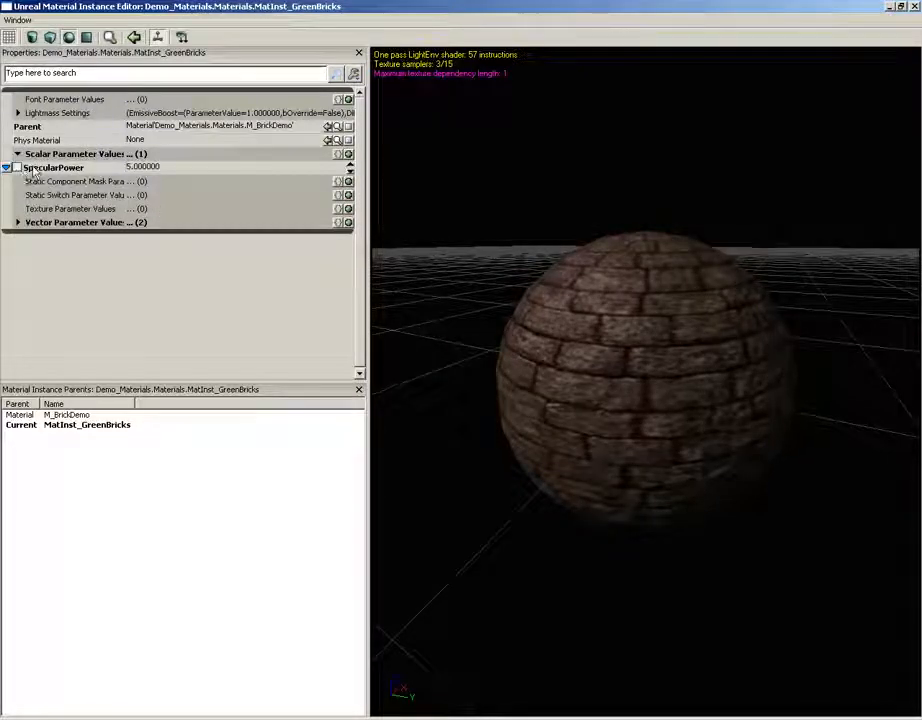
pyautogui.click(17, 168)
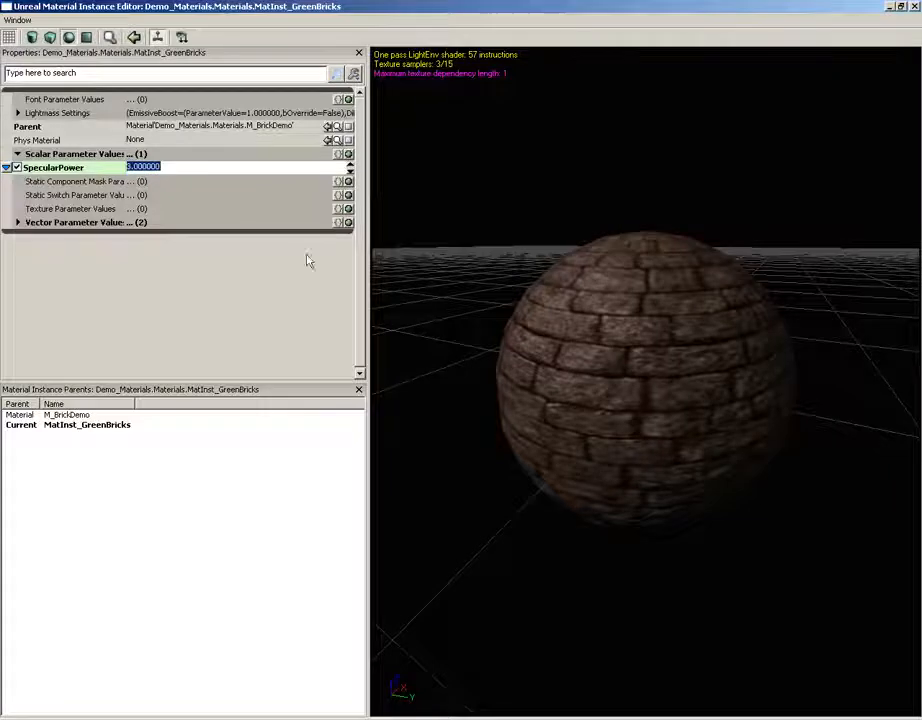
pyautogui.moveTo(545, 288)
pyautogui.mouseDown()
pyautogui.moveTo(577, 306)
pyautogui.moveTo(700, 298)
pyautogui.moveTo(533, 302)
pyautogui.mouseUp()
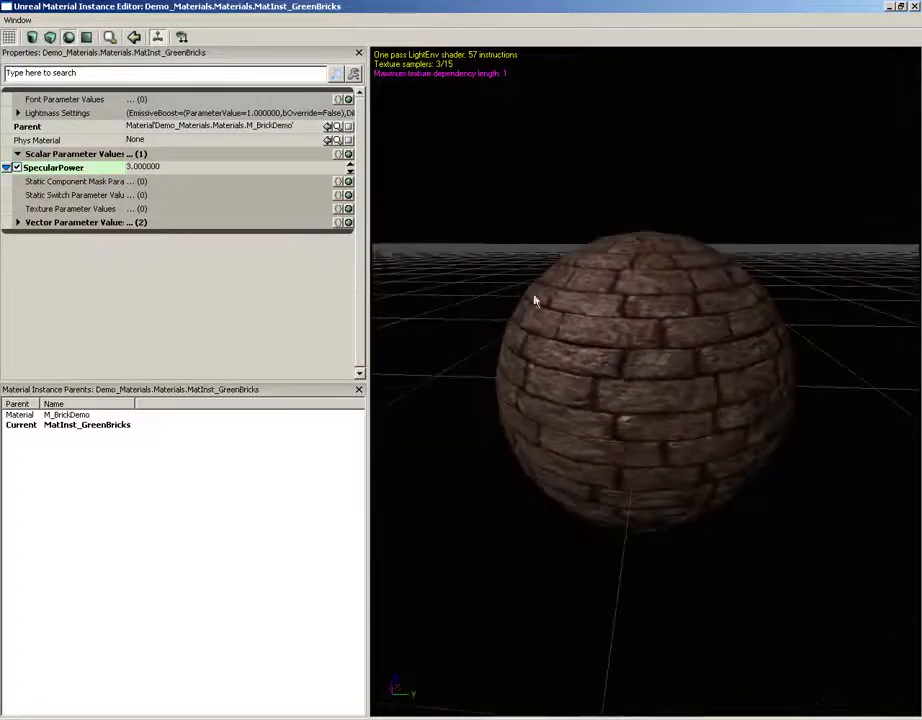
# Try a SpecularPower of 20 on the preview sphere and set the value back to 3
pyautogui.click(155, 169)
pyautogui.write('20')
pyautogui.press('Return')
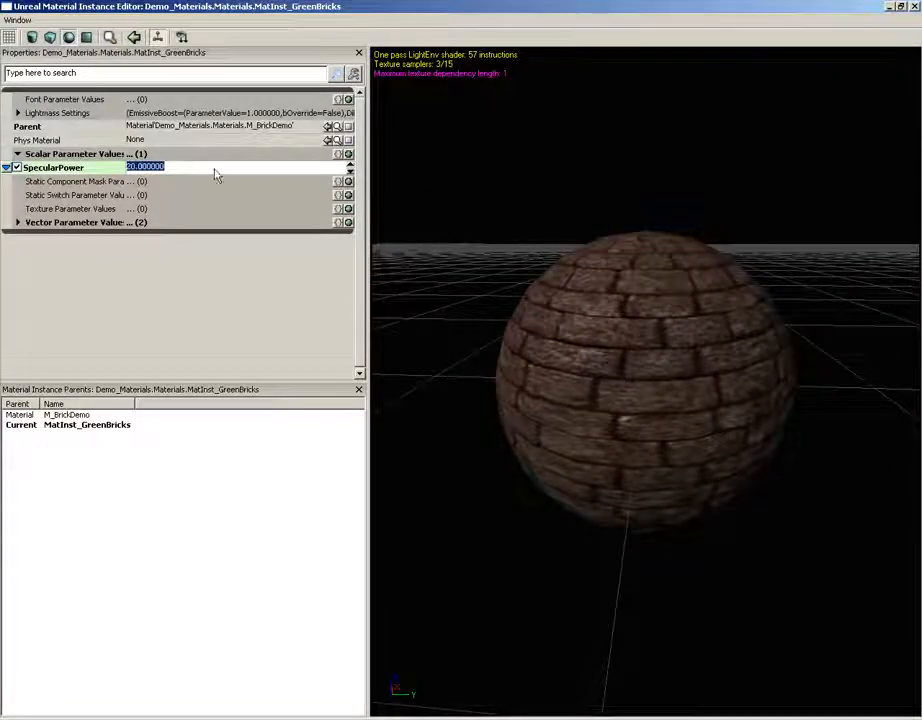
pyautogui.moveTo(604, 377); pyautogui.dragTo(638, 311)
pyautogui.write('3')
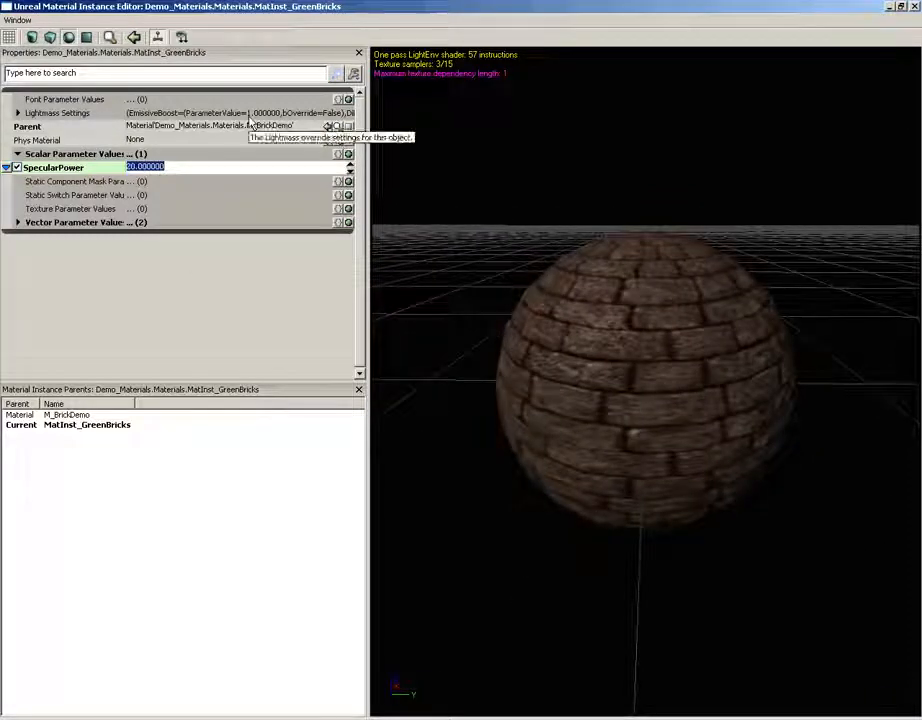
pyautogui.press('Return')
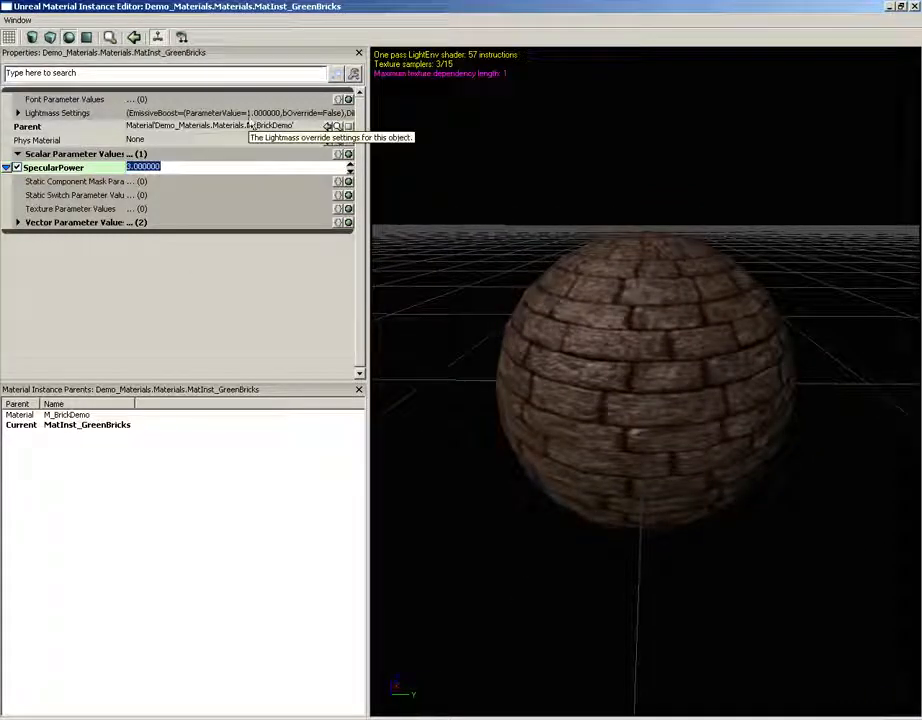
# Override the BrickColor vector parameter and set it to a saturated green (Red 31, Green 123, Blue 4)
pyautogui.click(18, 222)
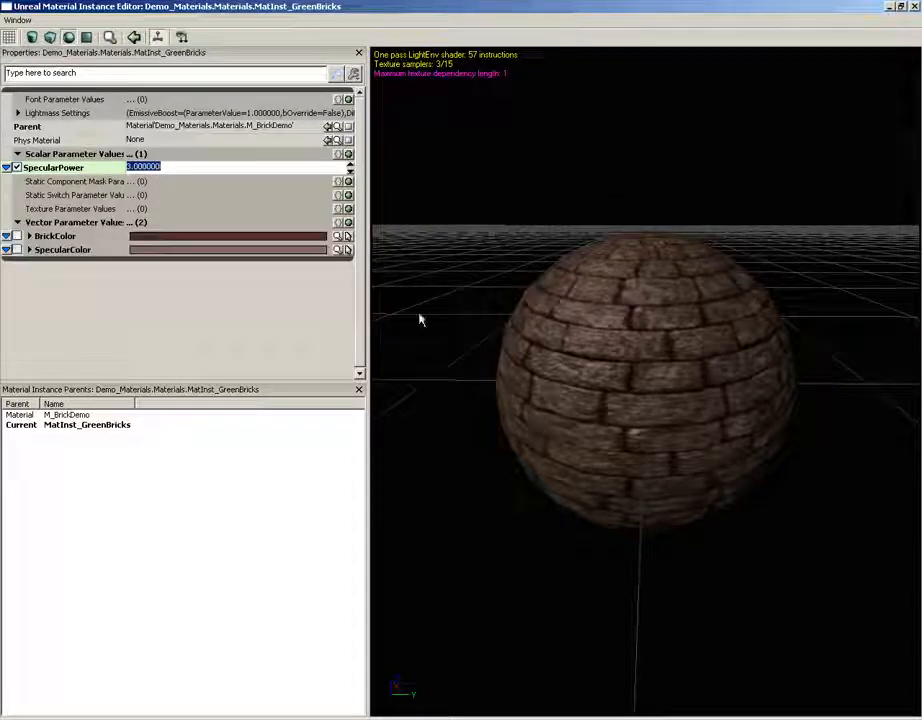
pyautogui.moveTo(664, 301); pyautogui.dragTo(700, 304)
pyautogui.click(16, 236)
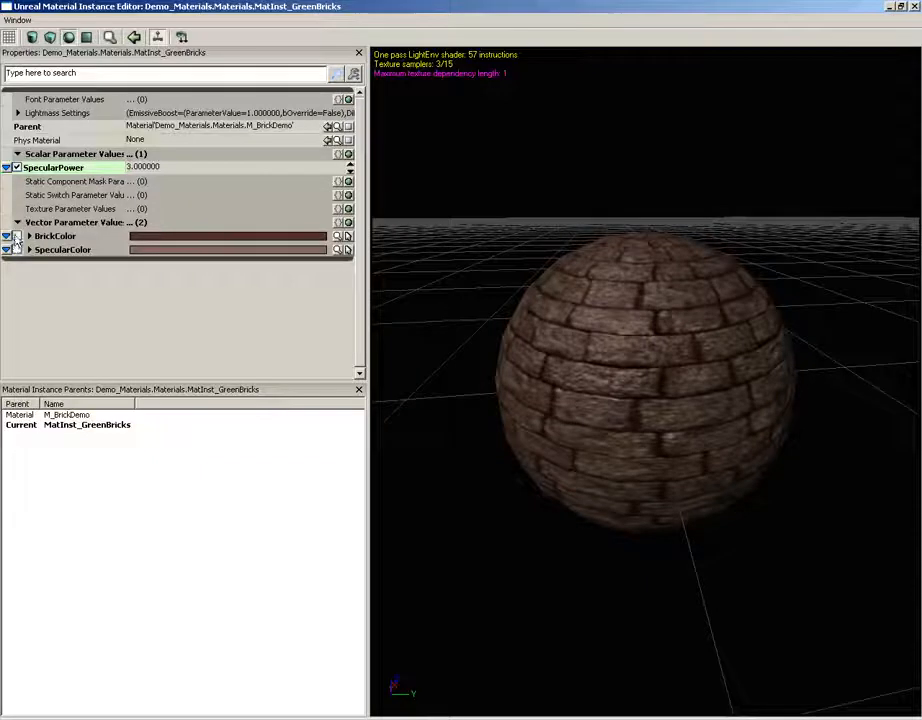
pyautogui.click(340, 238)
pyautogui.click(209, 66)
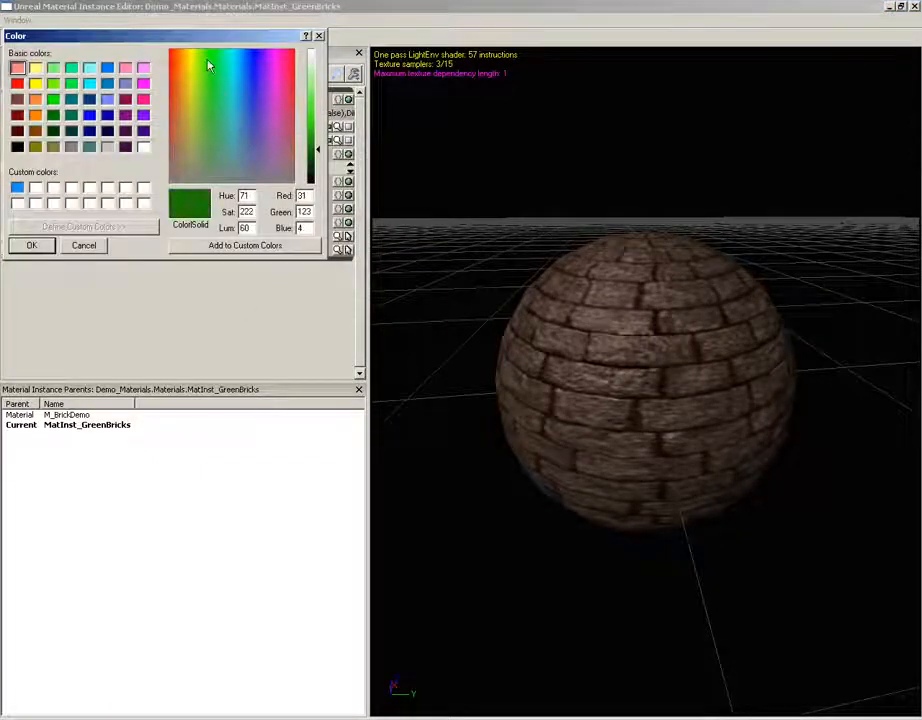
pyautogui.click(31, 245)
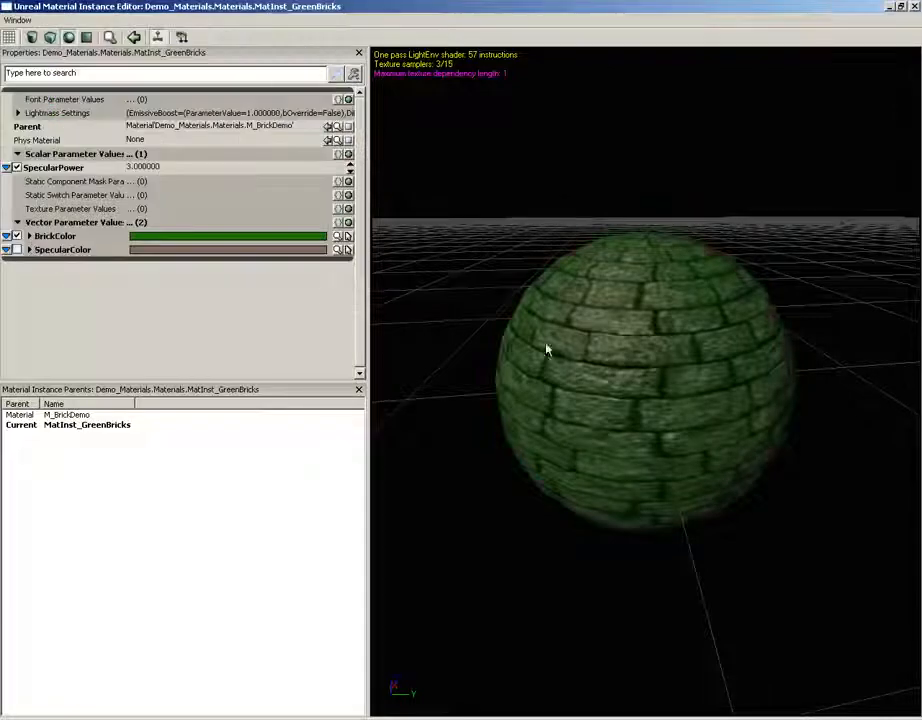
pyautogui.moveTo(569, 332); pyautogui.dragTo(665, 235)
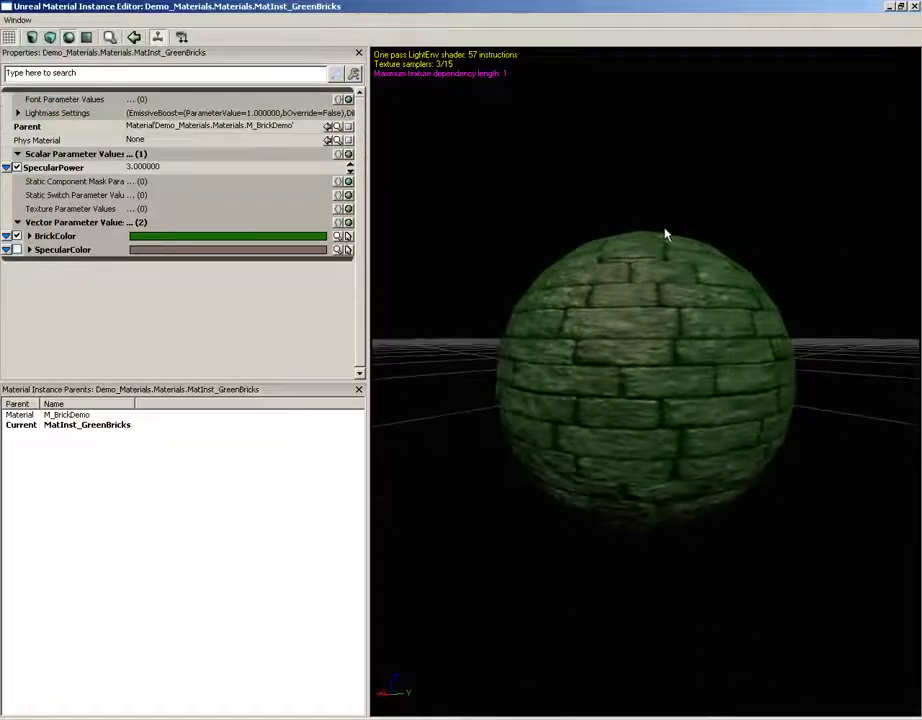
# Override the SpecularColor vector parameter and set it to a greyish green (Red 114, Green 135, Blue 99)
pyautogui.click(16, 249)
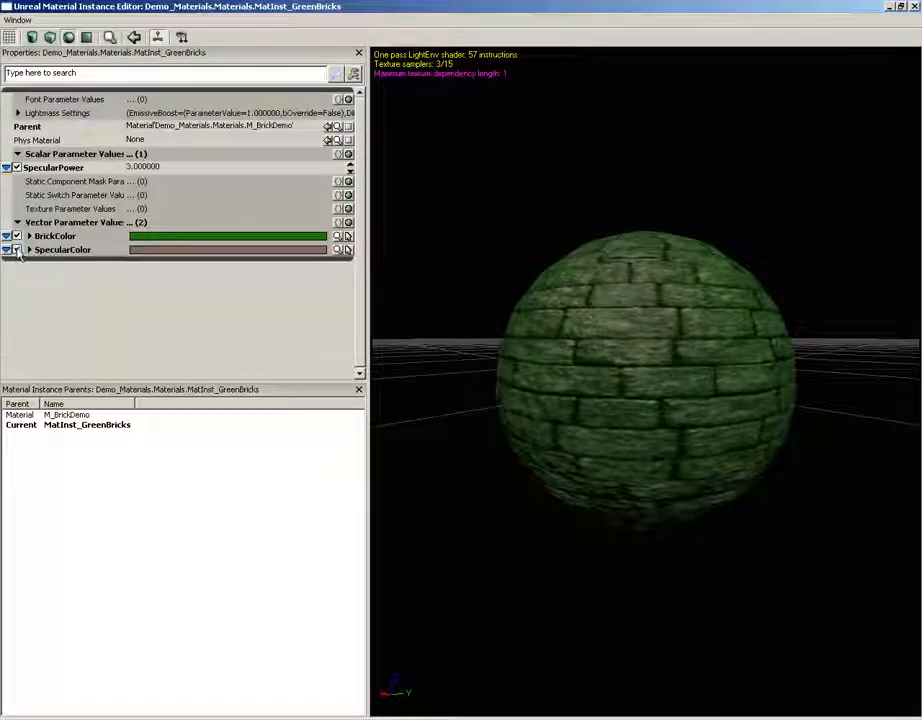
pyautogui.click(344, 251)
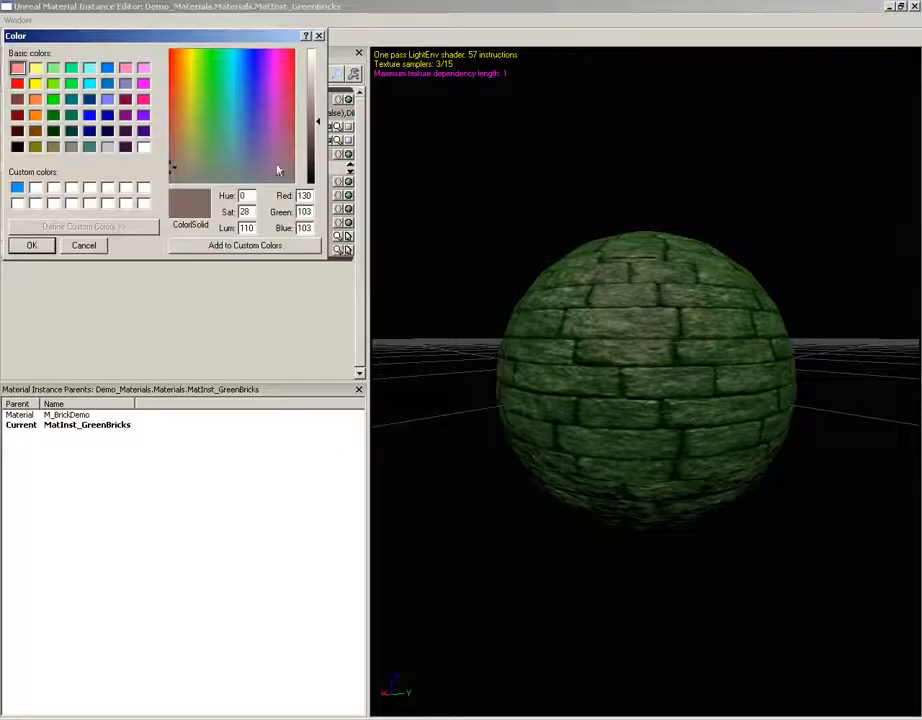
pyautogui.click(205, 166)
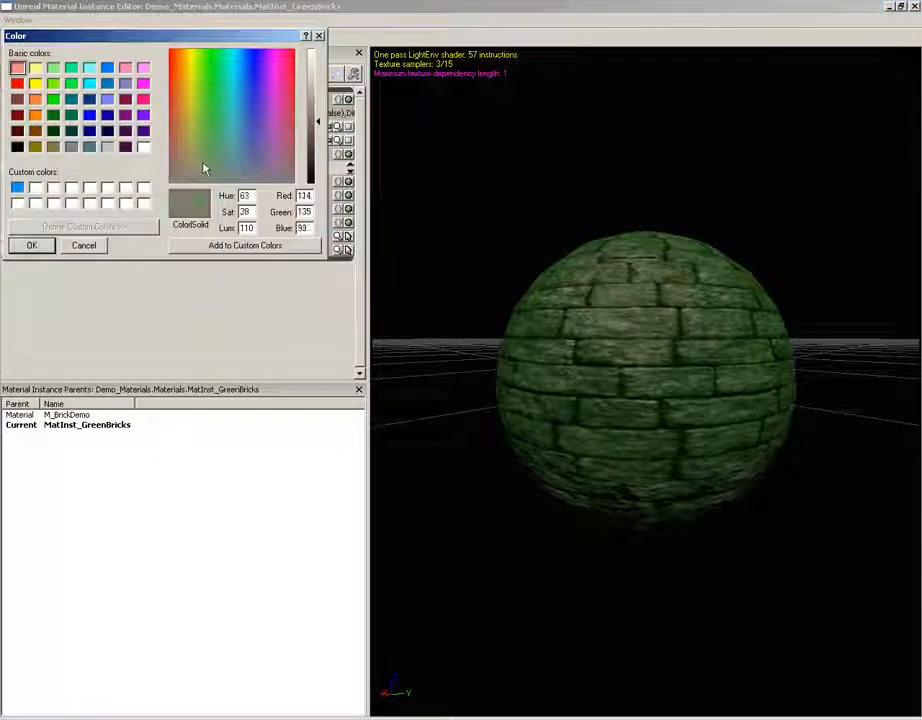
pyautogui.click(31, 245)
pyautogui.moveTo(502, 295); pyautogui.dragTo(560, 286)
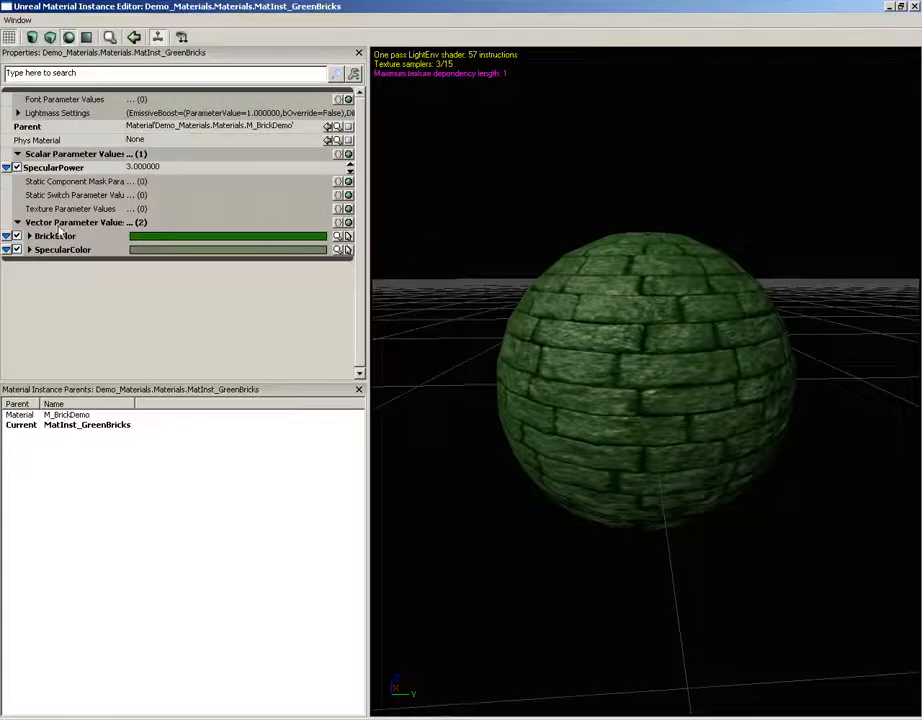
# Change BrickColor to a darker, muted green (Red 46, Green 71, Blue 41)
pyautogui.click(344, 236)
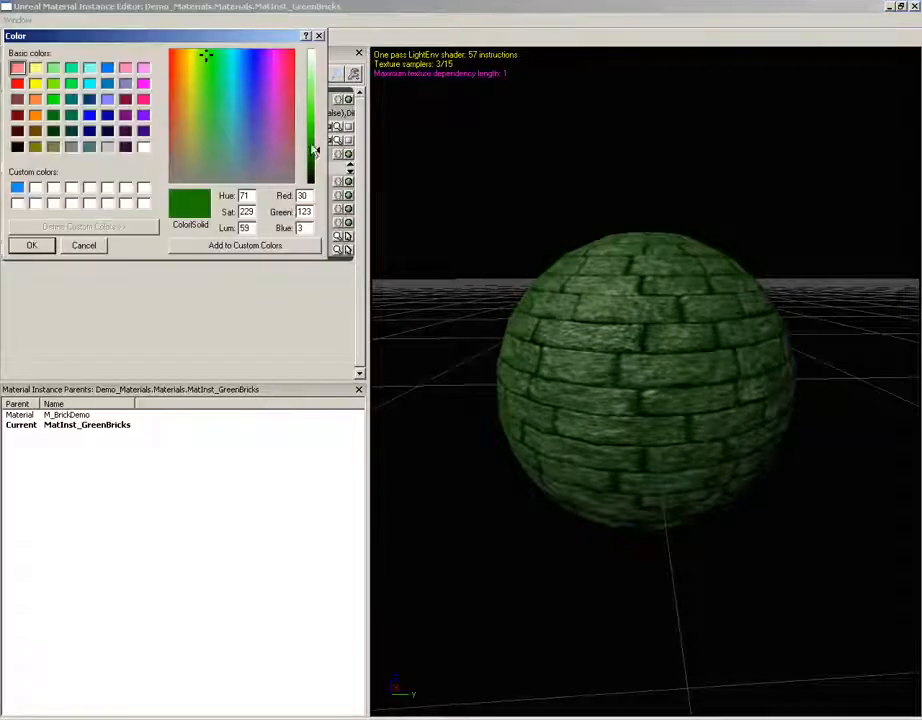
pyautogui.moveTo(318, 146); pyautogui.dragTo(318, 96)
pyautogui.moveTo(201, 150); pyautogui.dragTo(209, 149)
pyautogui.moveTo(318, 96); pyautogui.dragTo(318, 152)
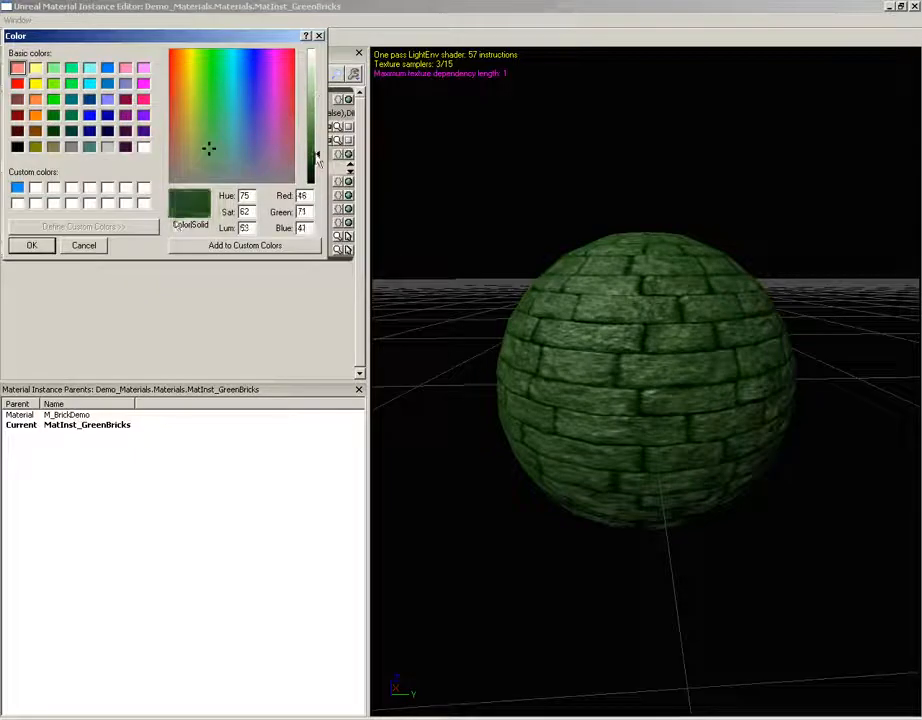
pyautogui.click(50, 245)
pyautogui.moveTo(650, 325); pyautogui.dragTo(637, 261)
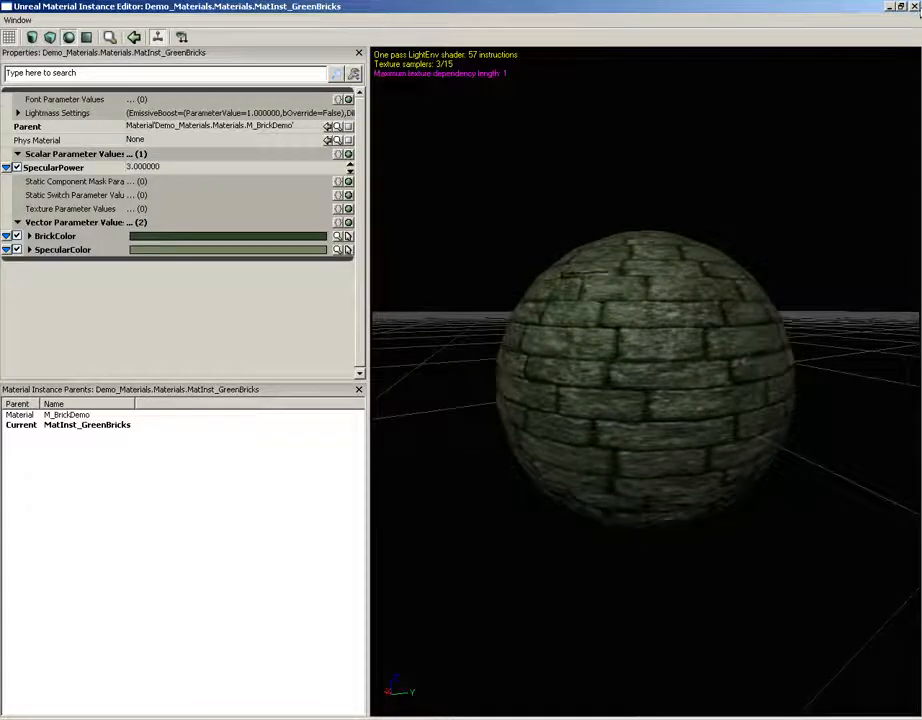
# Close the material instance editor and apply MatInst_GreenBricks to the brick wall behind the light in the level
pyautogui.click(914, 6)
pyautogui.click(512, 332)
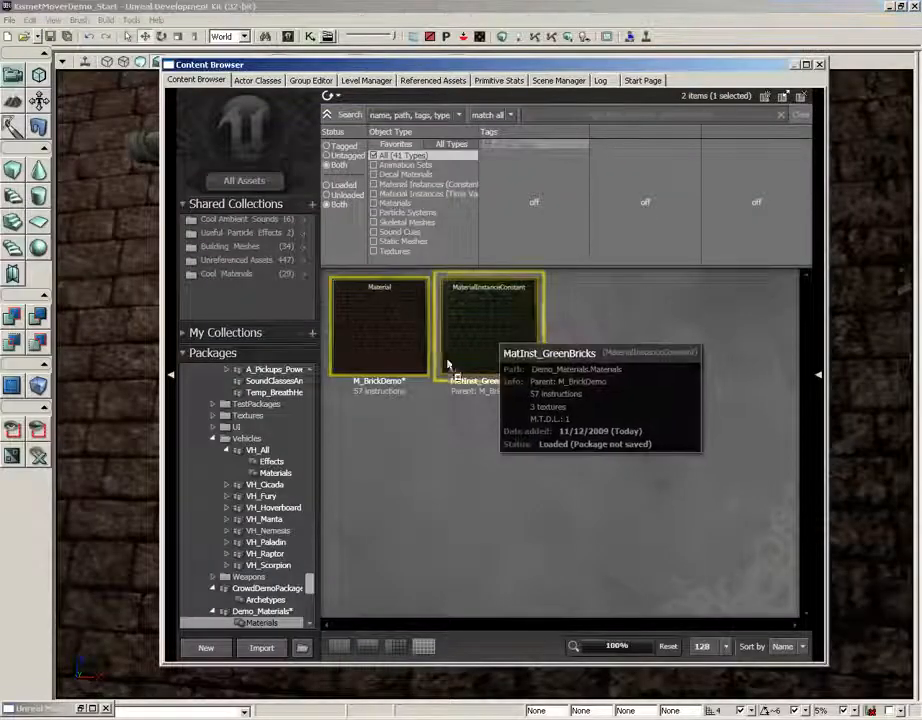
pyautogui.click(821, 66)
pyautogui.moveTo(440, 366); pyautogui.dragTo(451, 372)
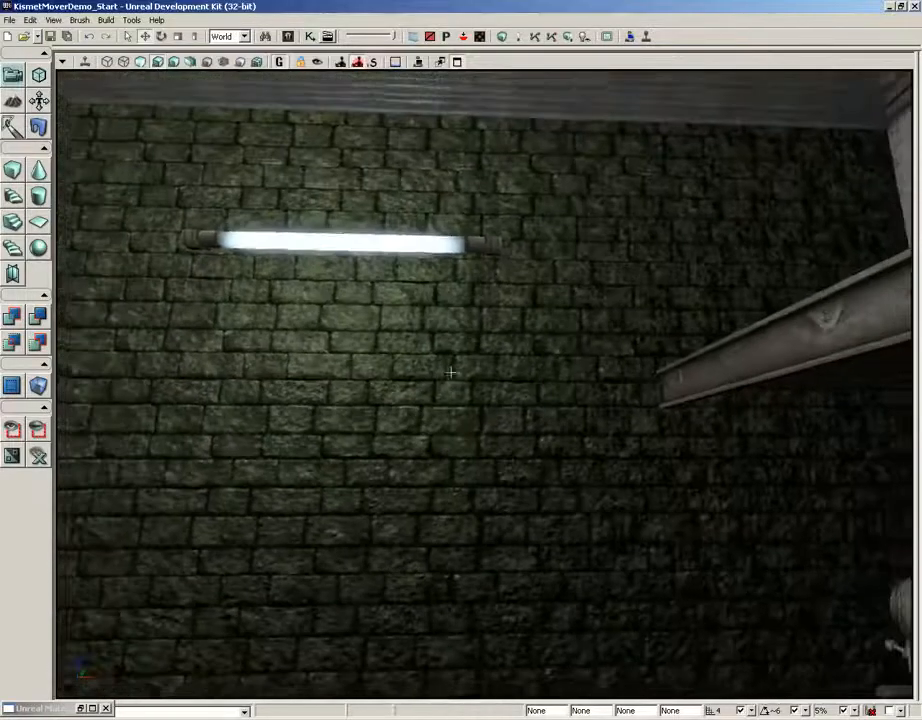
pyautogui.moveTo(451, 372)
pyautogui.mouseDown(button='right')
pyautogui.moveTo(410, 382)
pyautogui.moveTo(449, 373)
pyautogui.mouseUp(button='right')
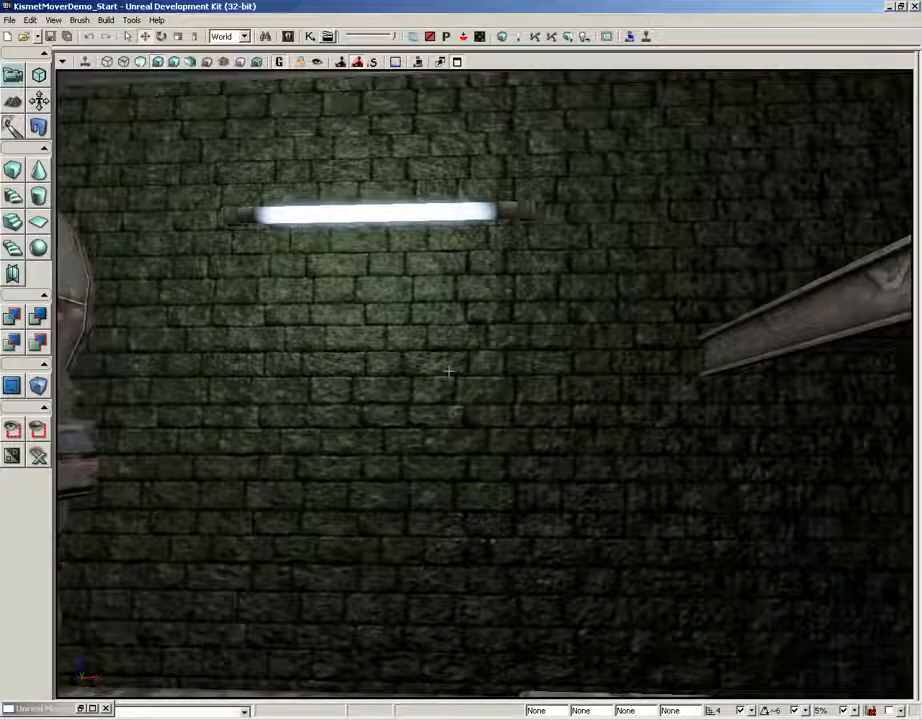